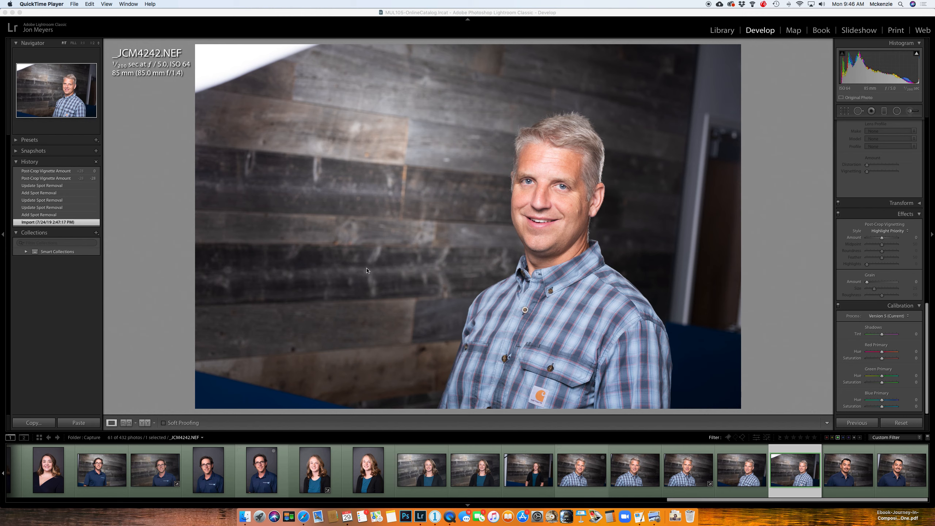
- Examine the lower shirt button and the man's face at close zoom to find areas needing retouching
{"action": "left_click", "coordinate": [510, 359]}
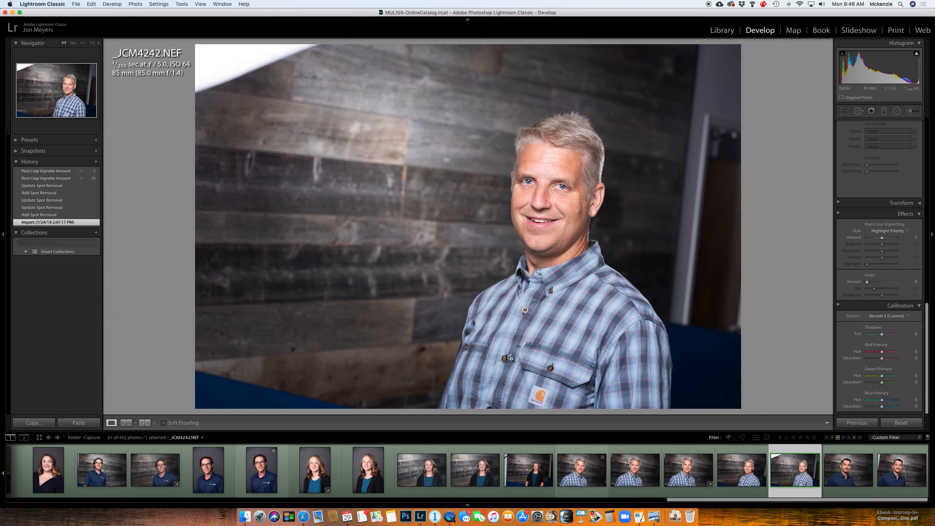
{"action": "left_click", "coordinate": [511, 358]}
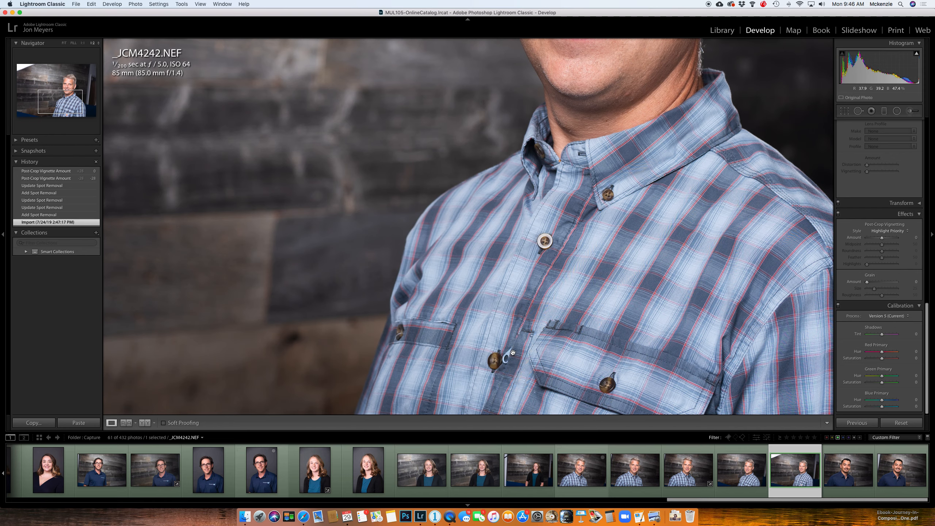
{"action": "left_click", "coordinate": [511, 355]}
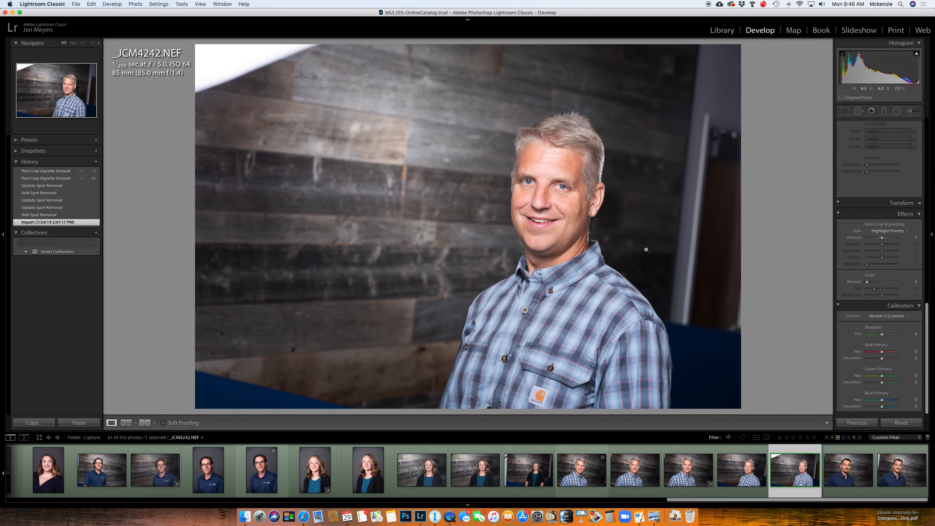
{"action": "left_click", "coordinate": [563, 202]}
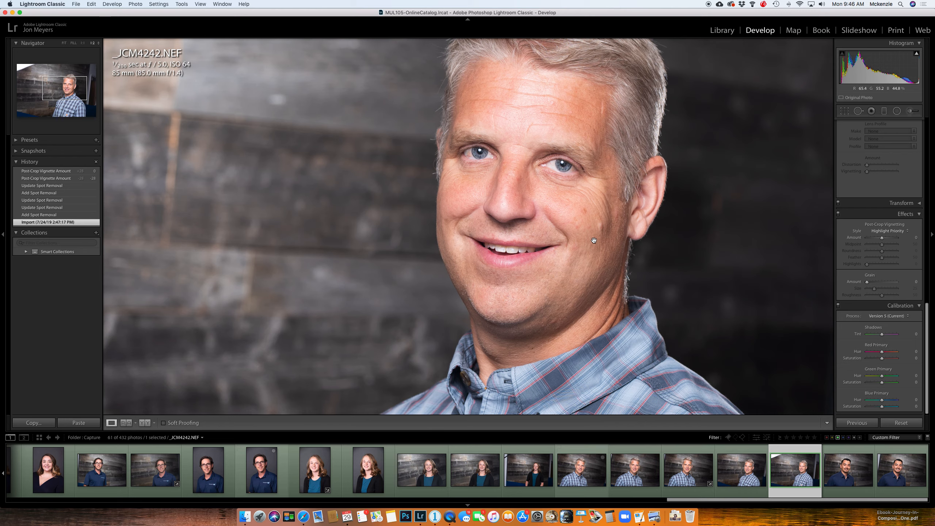
{"action": "left_click", "coordinate": [511, 194]}
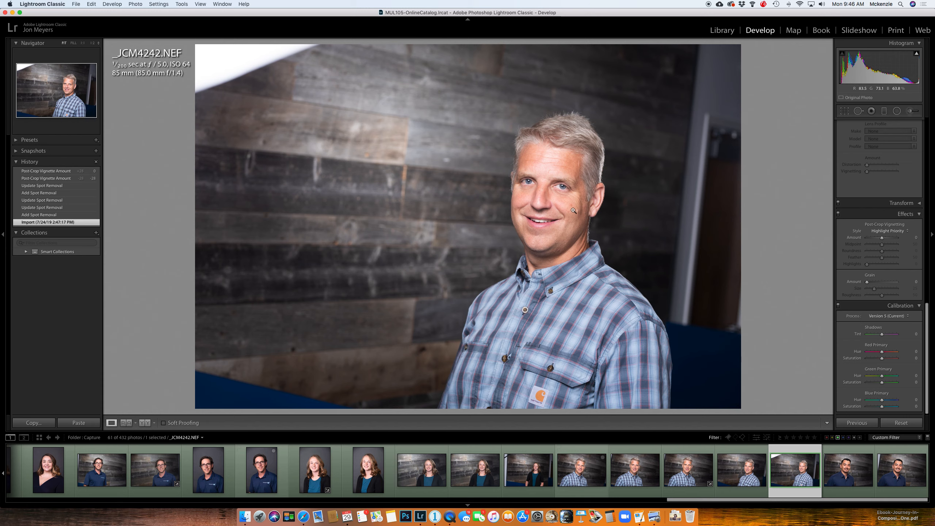
- Paint a large Heal spot along the white area in the upper-left corner of the photo with an enlarged Spot Removal brush
{"action": "scroll", "coordinate": [863, 292], "scroll_direction": "up", "scroll_amount": 3}
{"action": "scroll", "coordinate": [863, 291], "scroll_direction": "up", "scroll_amount": 6}
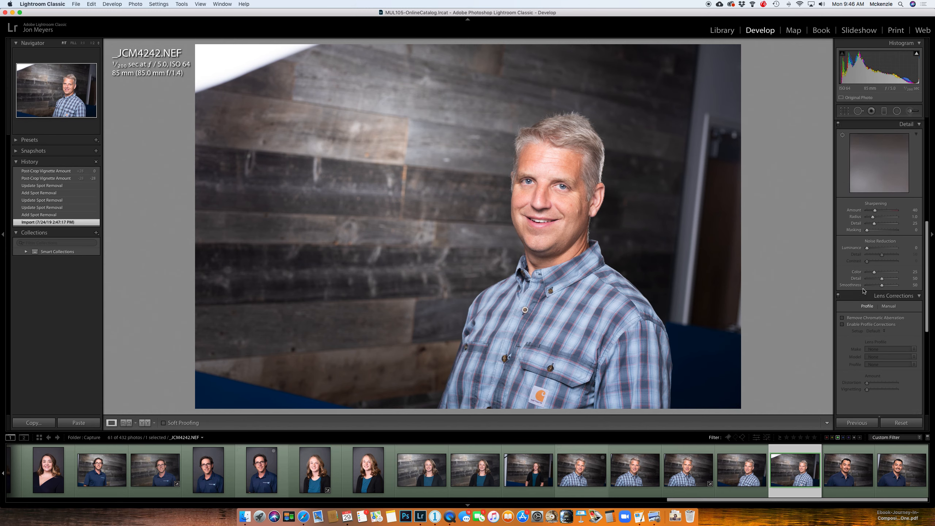
{"action": "scroll", "coordinate": [862, 291], "scroll_direction": "up", "scroll_amount": 10}
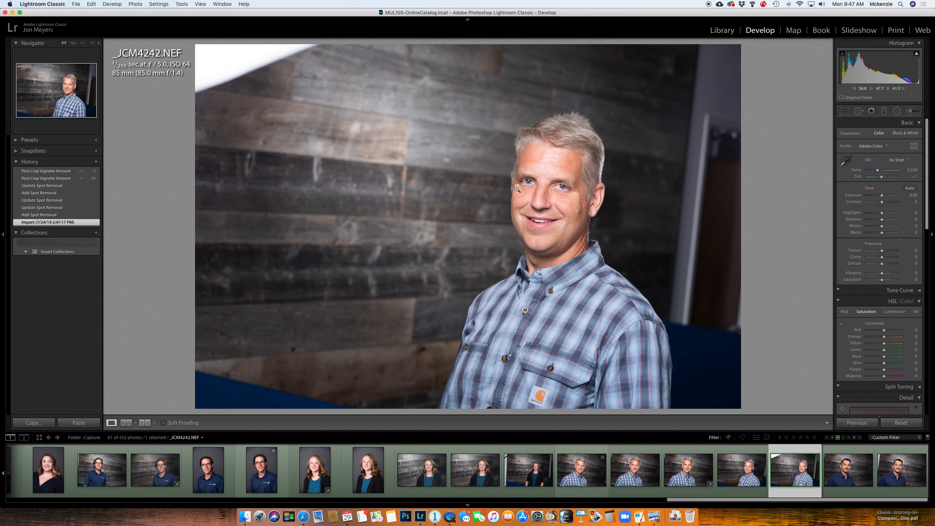
{"action": "left_click", "coordinate": [857, 112]}
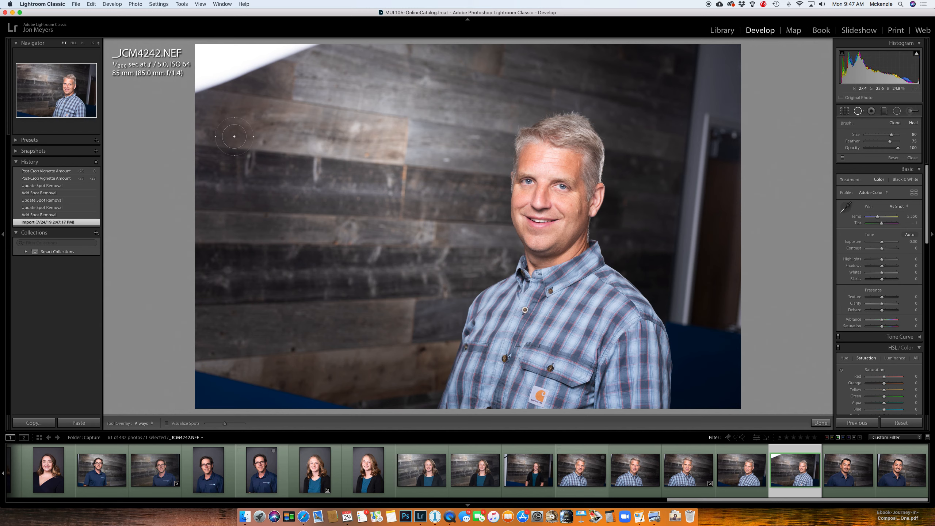
{"action": "scroll", "coordinate": [234, 136], "scroll_direction": "up", "scroll_amount": 1}
{"action": "scroll", "coordinate": [234, 136], "scroll_direction": "up", "scroll_amount": 2}
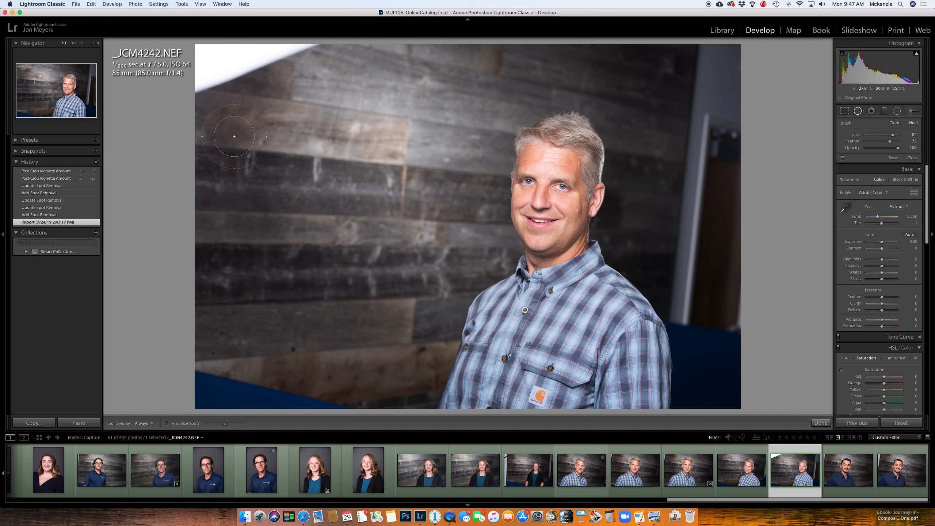
{"action": "mouse_move", "coordinate": [200, 90]}
{"action": "left_mouse_down"}
{"action": "mouse_move", "coordinate": [265, 79]}
{"action": "mouse_move", "coordinate": [343, 48]}
{"action": "left_mouse_up"}
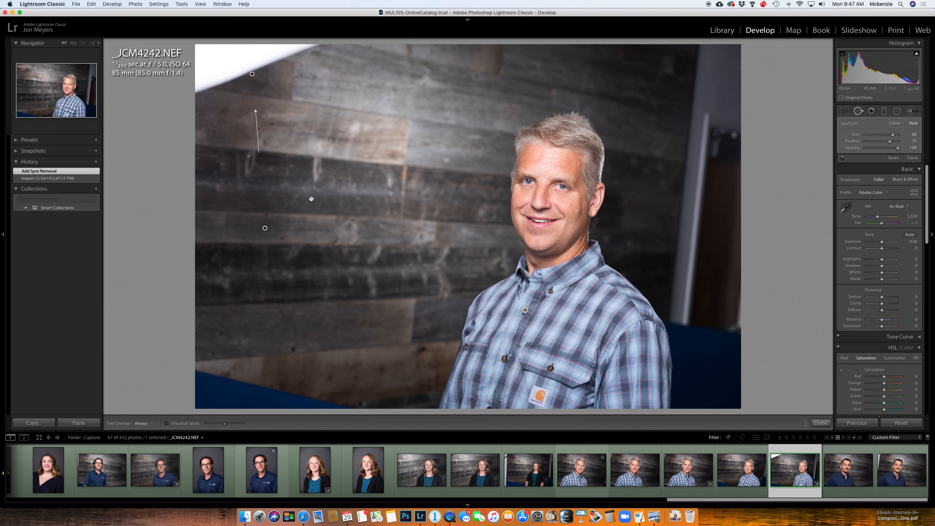
- Reposition the corner spot's source onto the wood planks just below it, compare Clone mode, and keep it on Heal
{"action": "mouse_move", "coordinate": [293, 228]}
{"action": "left_mouse_down"}
{"action": "mouse_move", "coordinate": [311, 131]}
{"action": "mouse_move", "coordinate": [332, 156]}
{"action": "mouse_move", "coordinate": [327, 166]}
{"action": "left_mouse_up"}
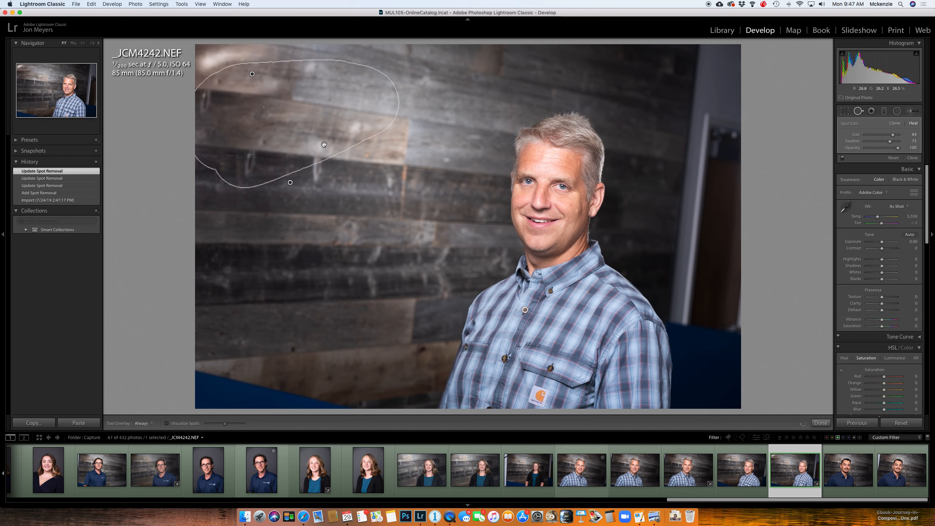
{"action": "mouse_move", "coordinate": [332, 144]}
{"action": "left_mouse_down"}
{"action": "mouse_move", "coordinate": [342, 139]}
{"action": "mouse_move", "coordinate": [312, 138]}
{"action": "left_mouse_up"}
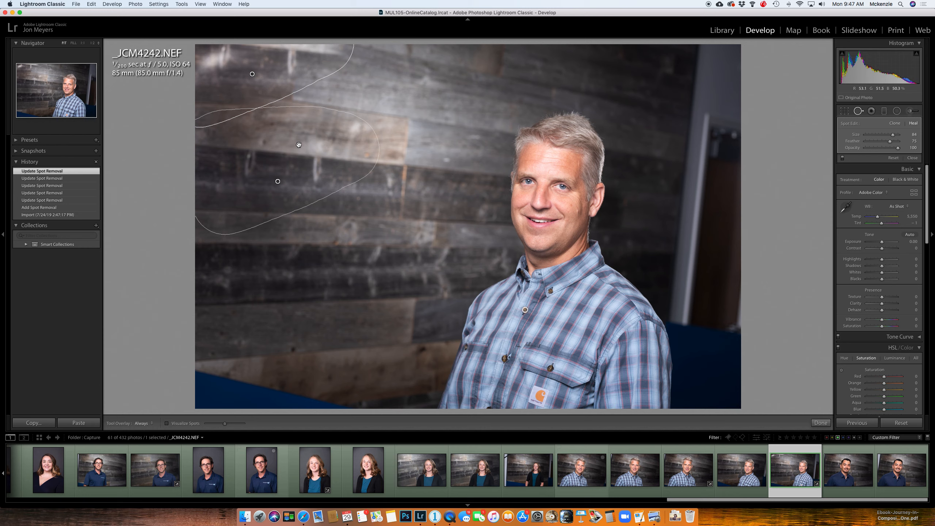
{"action": "left_click", "coordinate": [895, 124]}
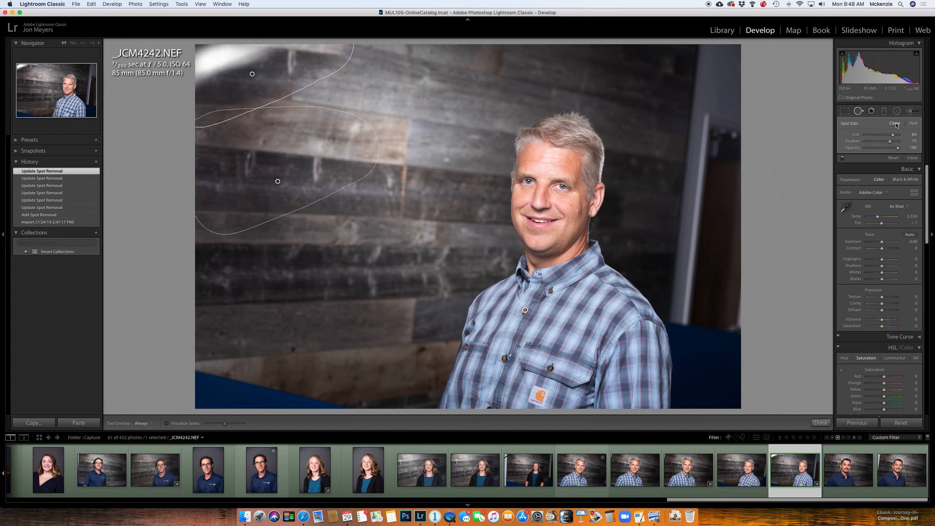
{"action": "left_click", "coordinate": [914, 126]}
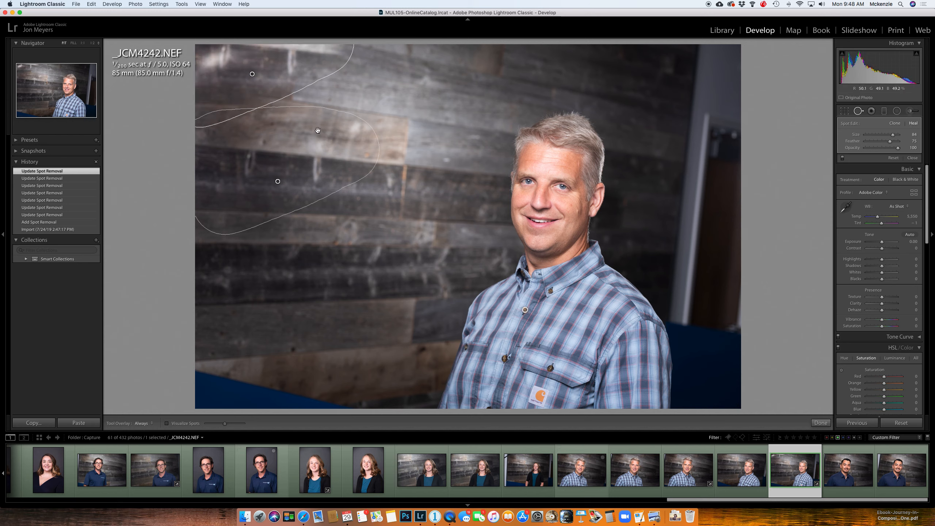
{"action": "key", "text": "q"}
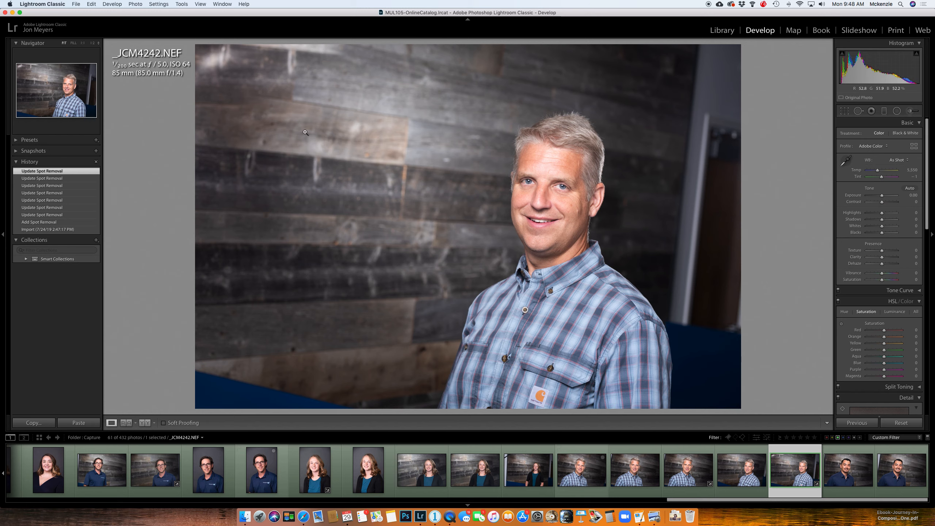
- Heal the leftover blotch near the photo's upper edge, sampling from the wood planks to its right
{"action": "key", "text": "q"}
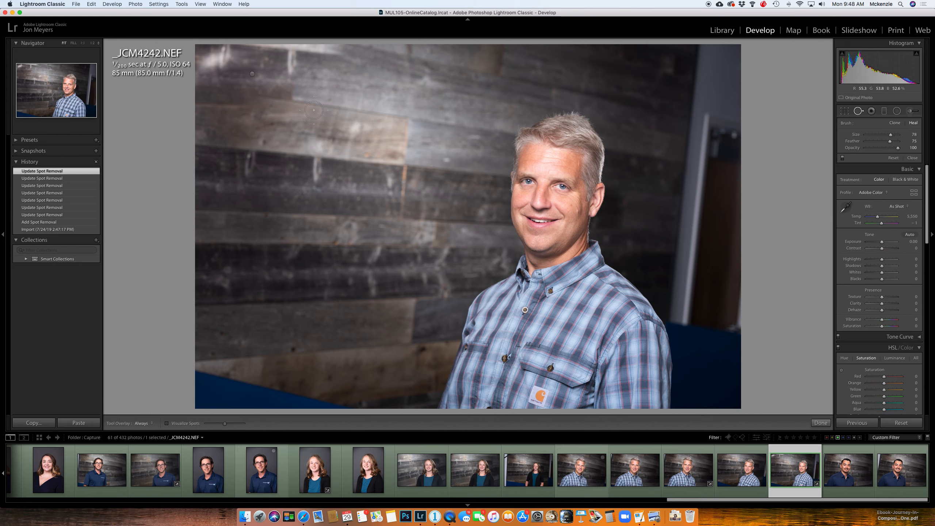
{"action": "left_click", "coordinate": [235, 57]}
{"action": "left_click_drag", "start_coordinate": [298, 91], "coordinate": [292, 40]}
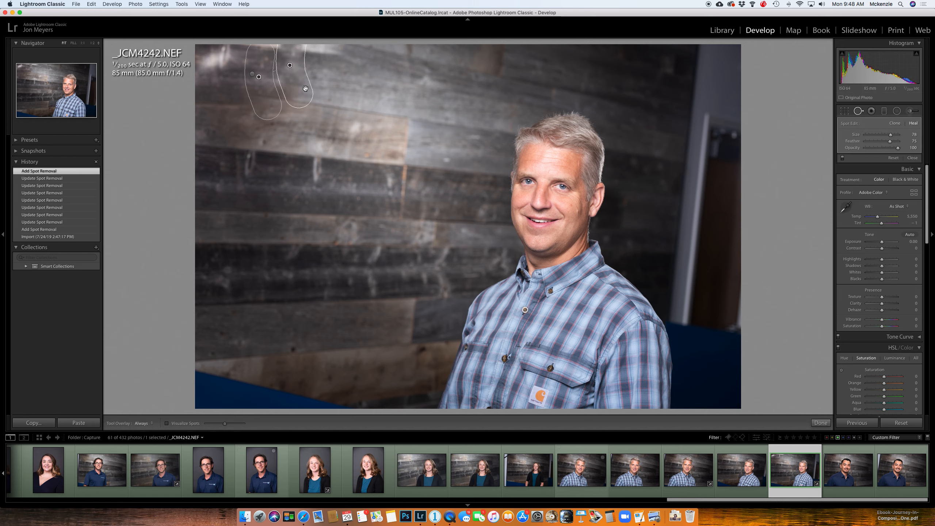
{"action": "mouse_move", "coordinate": [259, 90]}
{"action": "left_mouse_down"}
{"action": "mouse_move", "coordinate": [341, 89]}
{"action": "mouse_move", "coordinate": [336, 100]}
{"action": "left_mouse_up"}
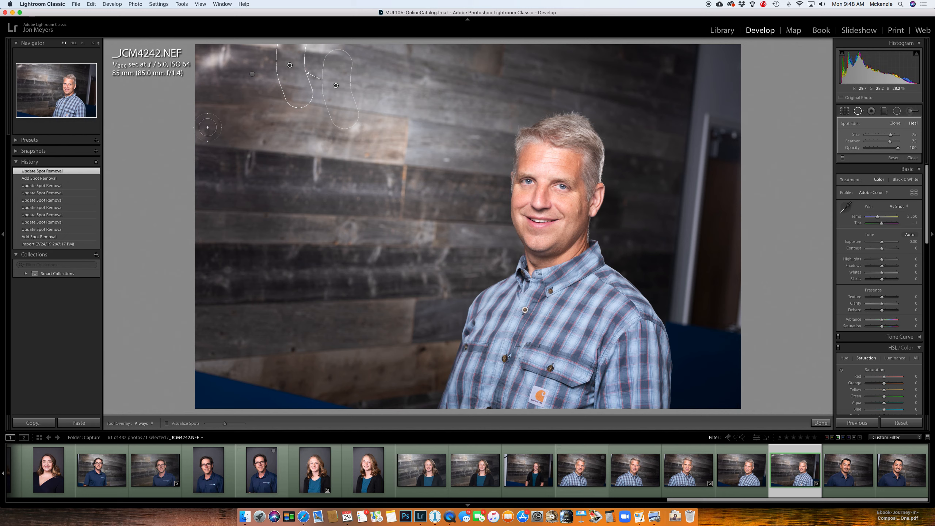
- Heal the remaining marks along the upper-left edge, moving the source onto the clean wood planks beside them
{"action": "mouse_move", "coordinate": [213, 127]}
{"action": "left_mouse_down"}
{"action": "mouse_move", "coordinate": [224, 49]}
{"action": "mouse_move", "coordinate": [210, 55]}
{"action": "mouse_move", "coordinate": [206, 70]}
{"action": "mouse_move", "coordinate": [232, 51]}
{"action": "left_mouse_up"}
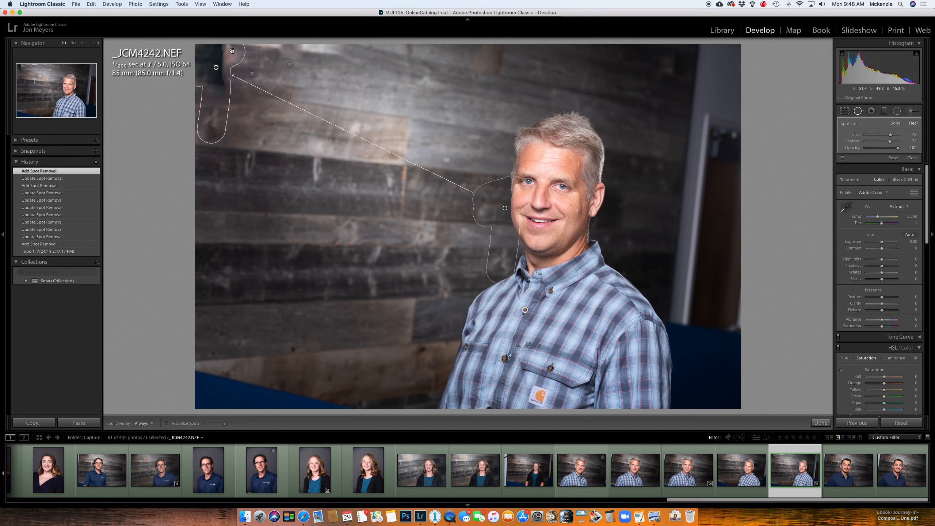
{"action": "mouse_move", "coordinate": [492, 206]}
{"action": "left_mouse_down"}
{"action": "mouse_move", "coordinate": [287, 155]}
{"action": "mouse_move", "coordinate": [277, 122]}
{"action": "mouse_move", "coordinate": [276, 132]}
{"action": "left_mouse_up"}
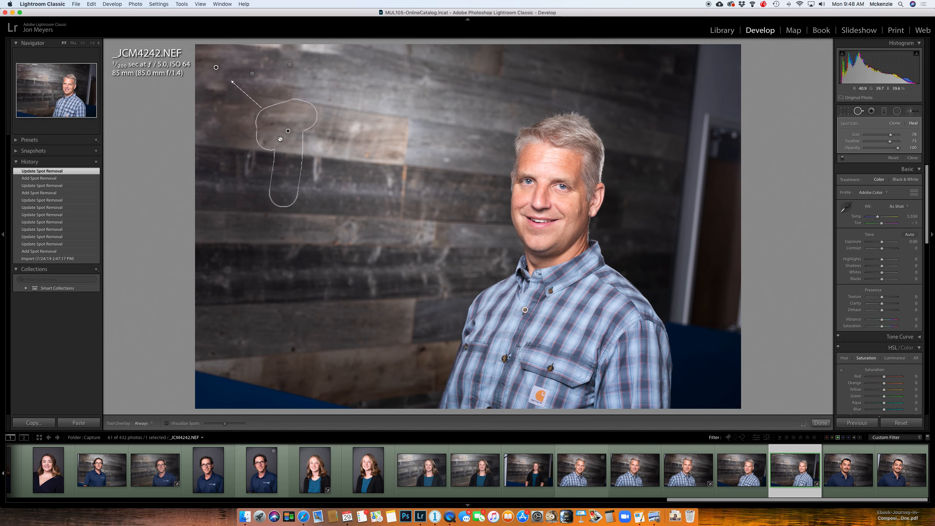
{"action": "key", "text": "q"}
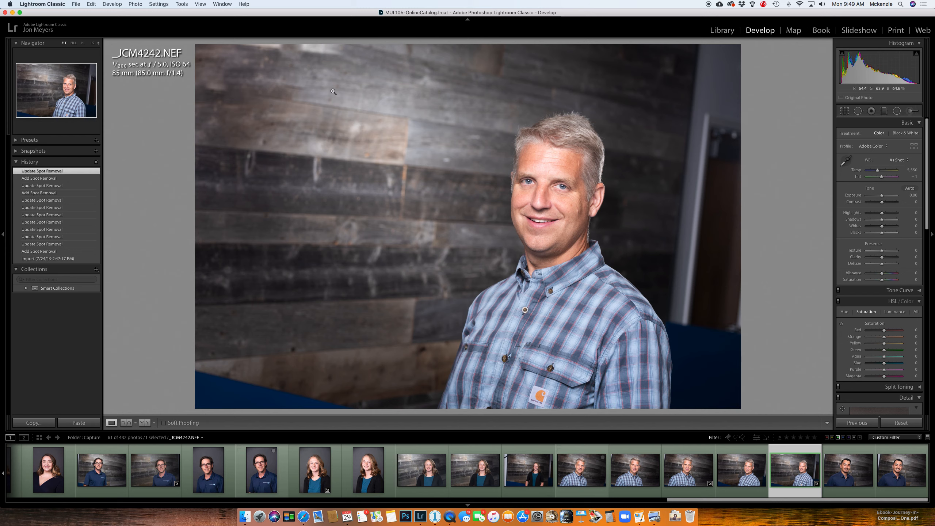
- Set up an Adjustment Brush with the Burn (Darken) effect and a brush size of 21
{"action": "left_click", "coordinate": [910, 112]}
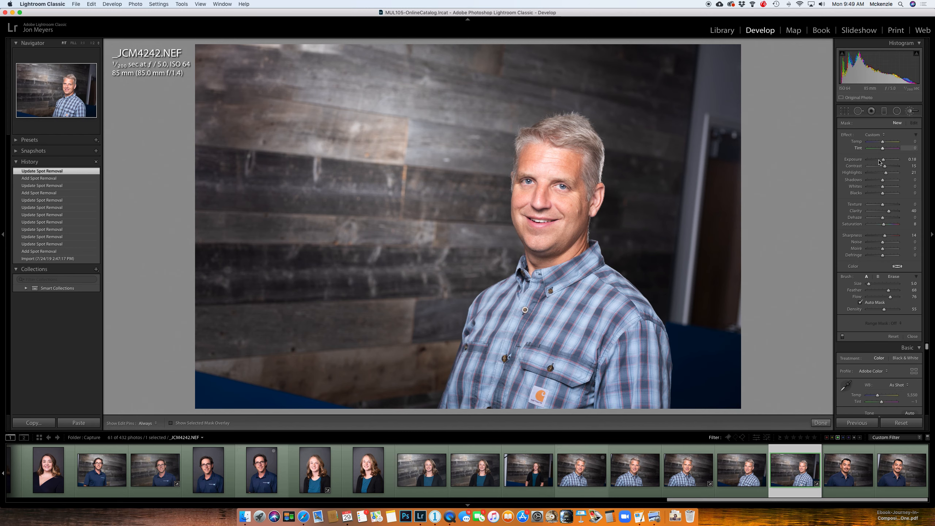
{"action": "left_click", "coordinate": [876, 136]}
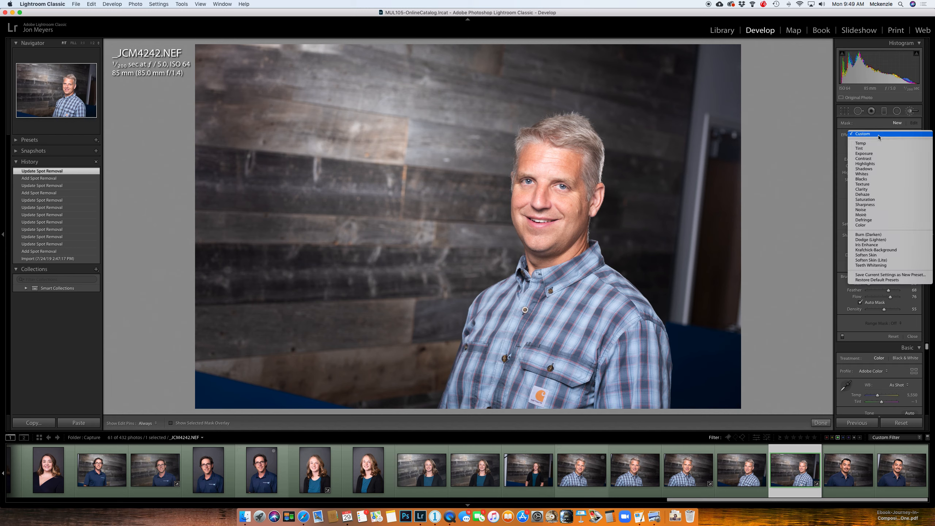
{"action": "left_click", "coordinate": [883, 236]}
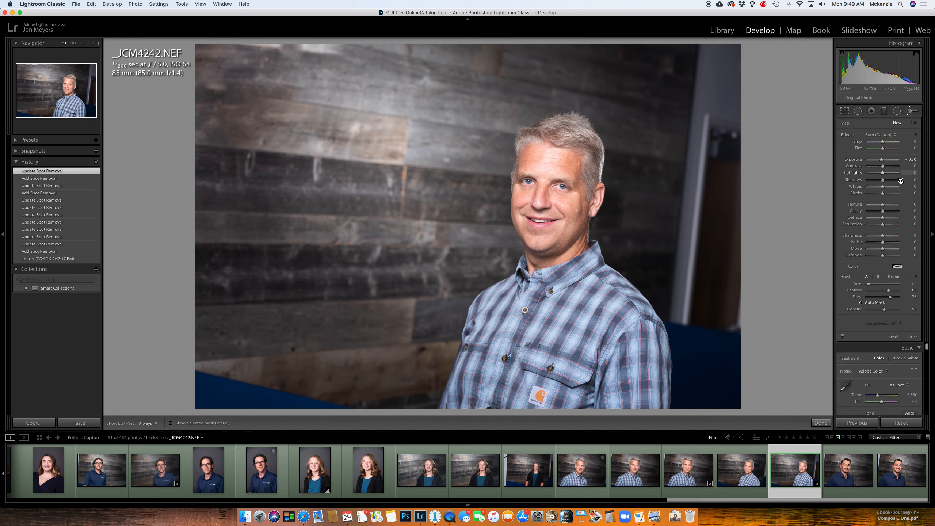
{"action": "key", "text": "bracketright"}
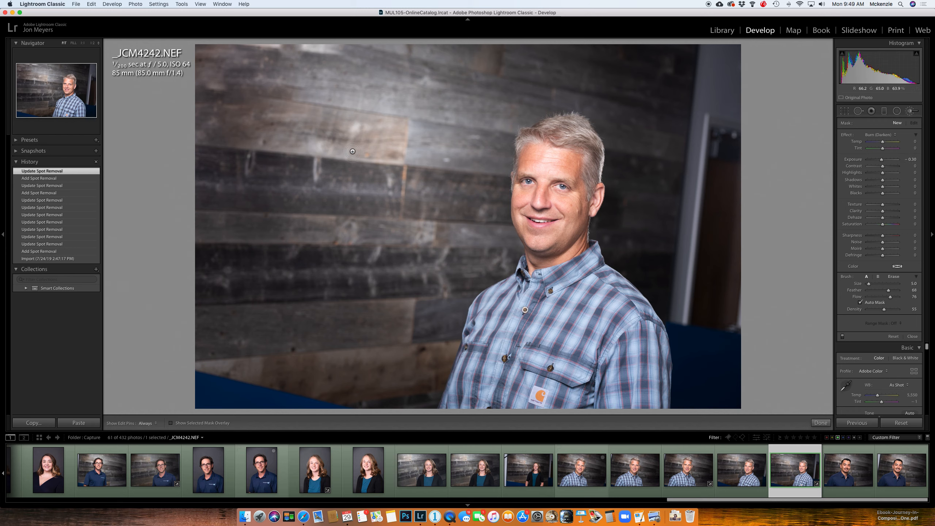
{"action": "key", "text": "bracketright"}
{"action": "key", "text": "bracketright"}
{"action": "key", "text": "bracketright"}
{"action": "key", "text": "bracketright"}
{"action": "key", "text": "bracketright"}
{"action": "key", "text": "bracketright"}
{"action": "key", "text": "bracketright"}
- Paint the darkening brush over the bright upper planks and set its Shadows to -61 and Exposure to -0.96
{"action": "mouse_move", "coordinate": [249, 121]}
{"action": "left_mouse_down"}
{"action": "mouse_move", "coordinate": [269, 51]}
{"action": "mouse_move", "coordinate": [453, 53]}
{"action": "mouse_move", "coordinate": [320, 153]}
{"action": "left_mouse_up"}
{"action": "mouse_move", "coordinate": [399, 140]}
{"action": "left_mouse_down"}
{"action": "mouse_move", "coordinate": [449, 73]}
{"action": "mouse_move", "coordinate": [416, 110]}
{"action": "mouse_move", "coordinate": [286, 75]}
{"action": "mouse_move", "coordinate": [239, 113]}
{"action": "mouse_move", "coordinate": [207, 229]}
{"action": "mouse_move", "coordinate": [307, 207]}
{"action": "mouse_move", "coordinate": [258, 358]}
{"action": "mouse_move", "coordinate": [173, 311]}
{"action": "mouse_move", "coordinate": [259, 246]}
{"action": "mouse_move", "coordinate": [247, 62]}
{"action": "mouse_move", "coordinate": [259, 5]}
{"action": "left_mouse_up"}
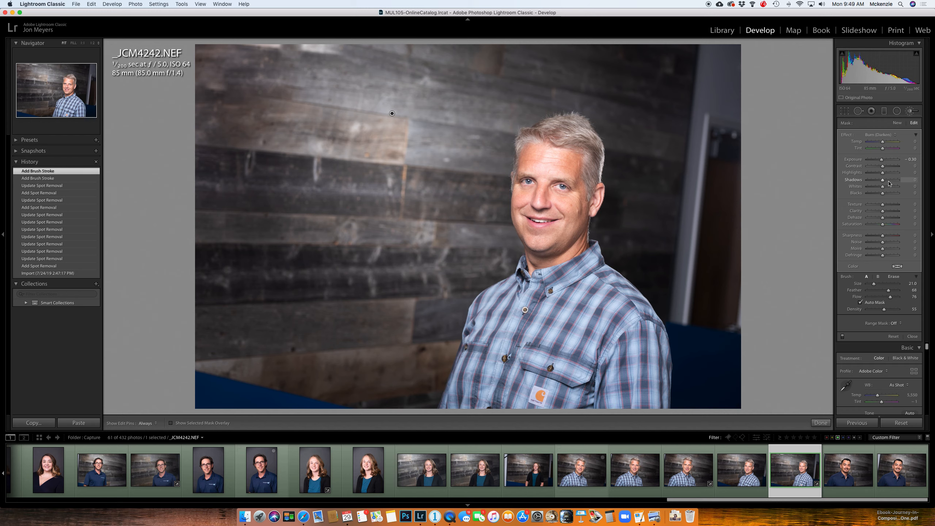
{"action": "left_click_drag", "start_coordinate": [878, 180], "coordinate": [880, 161]}
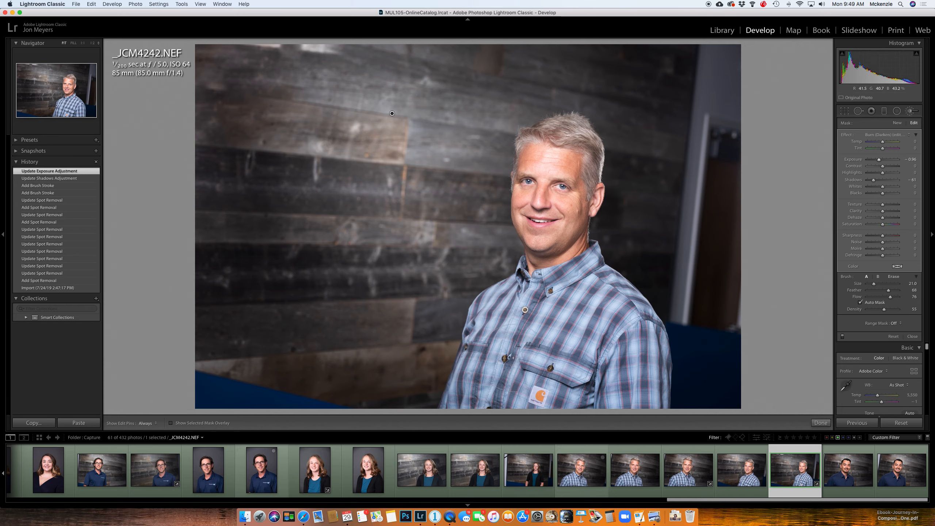
- Heal the pale loop beside the lower brown shirt button with a size 21 Spot Removal brush and minimal feather
{"action": "key", "text": "z"}
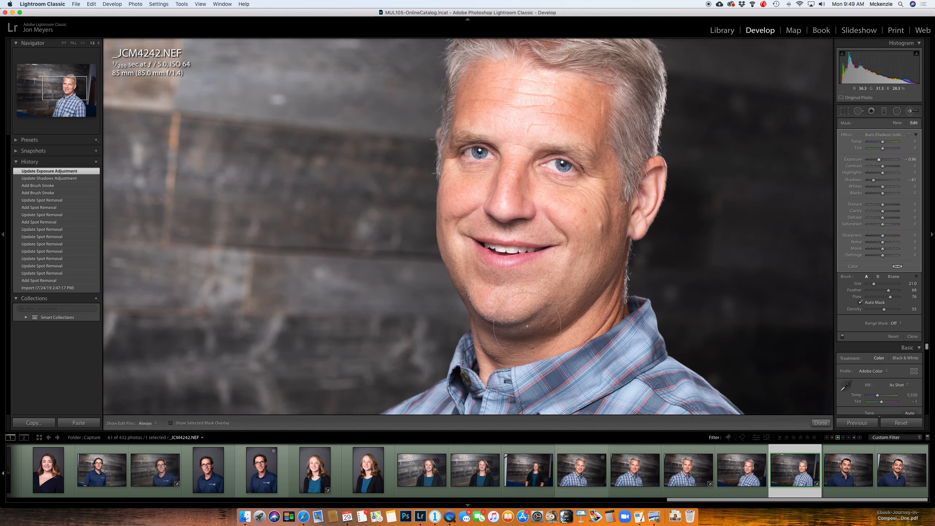
{"action": "left_click_drag", "start_coordinate": [525, 336], "coordinate": [471, 215]}
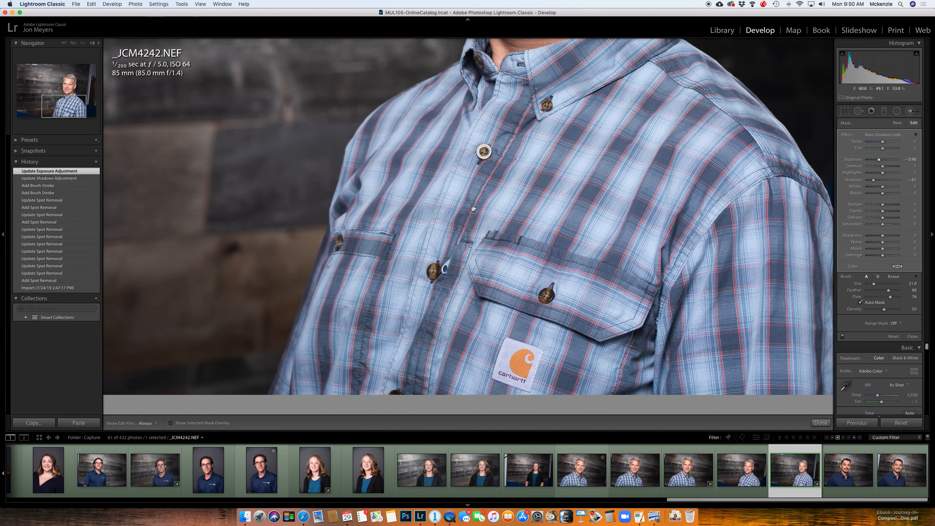
{"action": "left_click", "coordinate": [83, 44]}
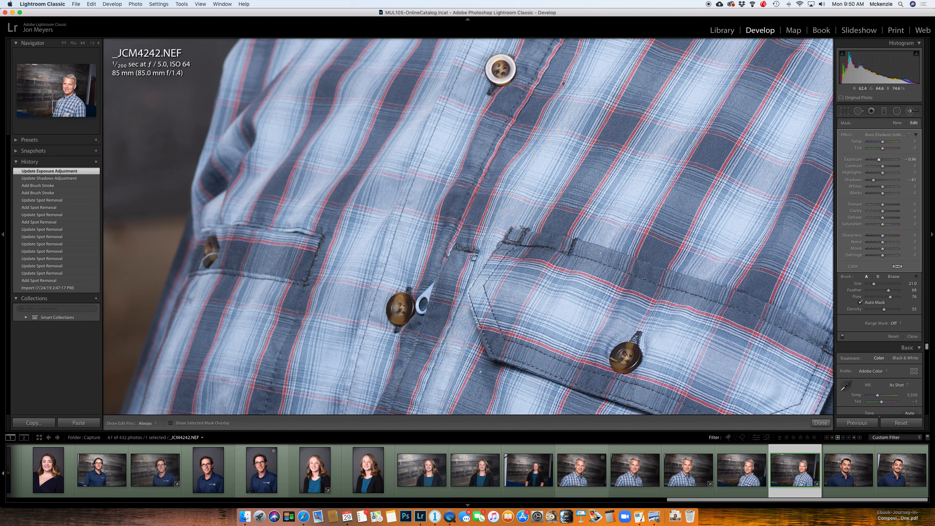
{"action": "key", "text": "q"}
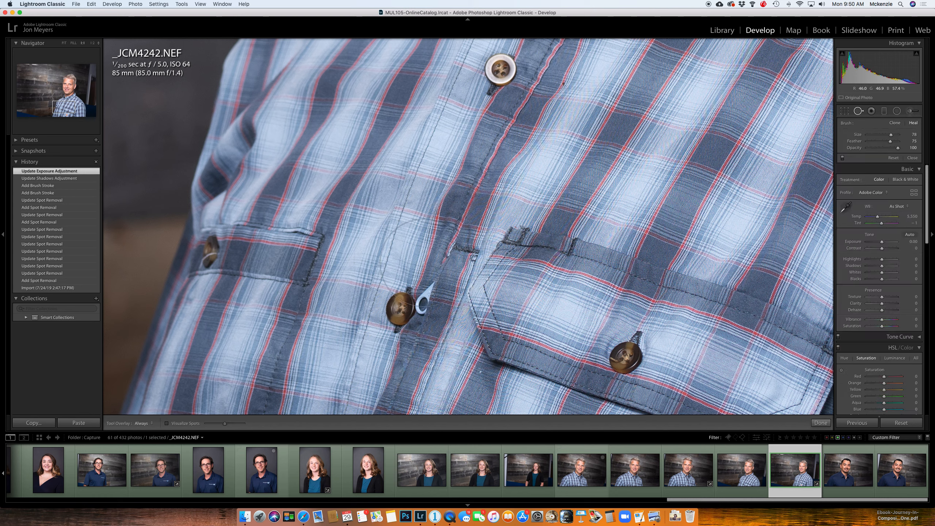
{"action": "scroll", "coordinate": [422, 287], "scroll_direction": "down", "scroll_amount": 2}
{"action": "scroll", "coordinate": [425, 292], "scroll_direction": "down", "scroll_amount": 1}
{"action": "scroll", "coordinate": [423, 291], "scroll_direction": "down", "scroll_amount": 2}
{"action": "left_click_drag", "start_coordinate": [890, 141], "coordinate": [865, 143]}
{"action": "left_click_drag", "start_coordinate": [427, 284], "coordinate": [421, 316]}
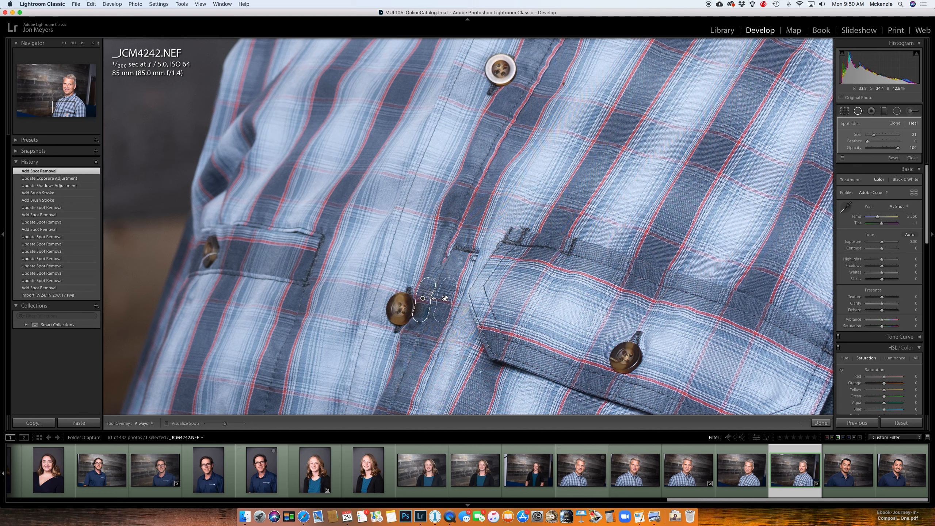
- Align the button spot's source with the plaid pattern and switch the spot to Clone mode
{"action": "left_click_drag", "start_coordinate": [444, 299], "coordinate": [442, 301]}
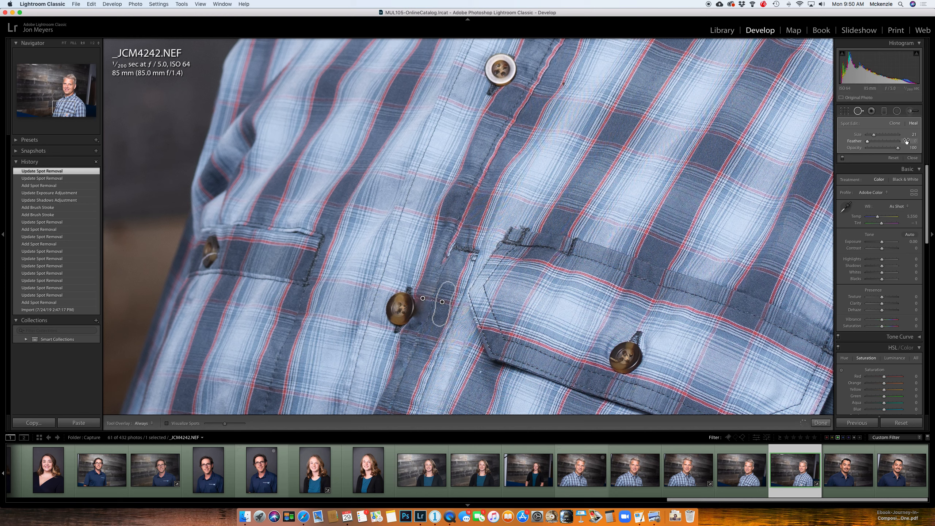
{"action": "left_click", "coordinate": [895, 124]}
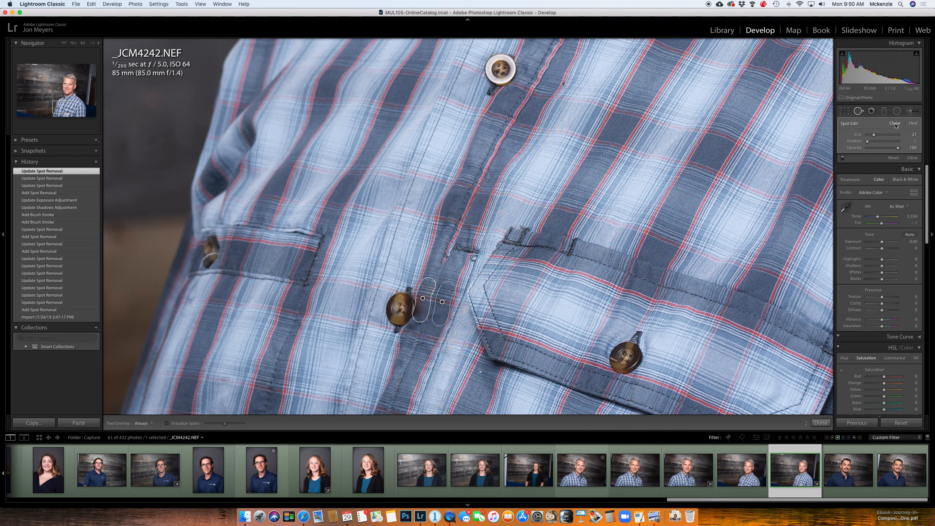
{"action": "key", "text": "q"}
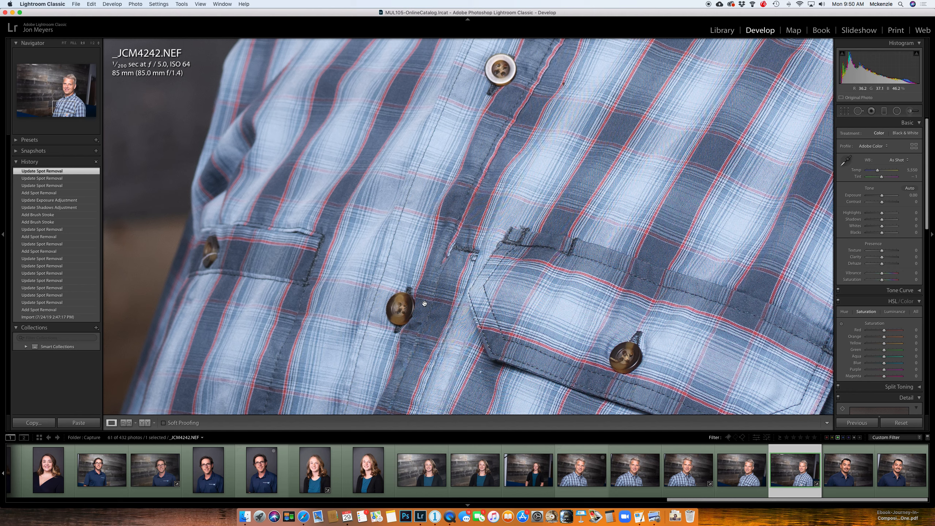
- Set up Spot Removal for the face in Heal mode with size 40 and feather 64
{"action": "key", "text": "q"}
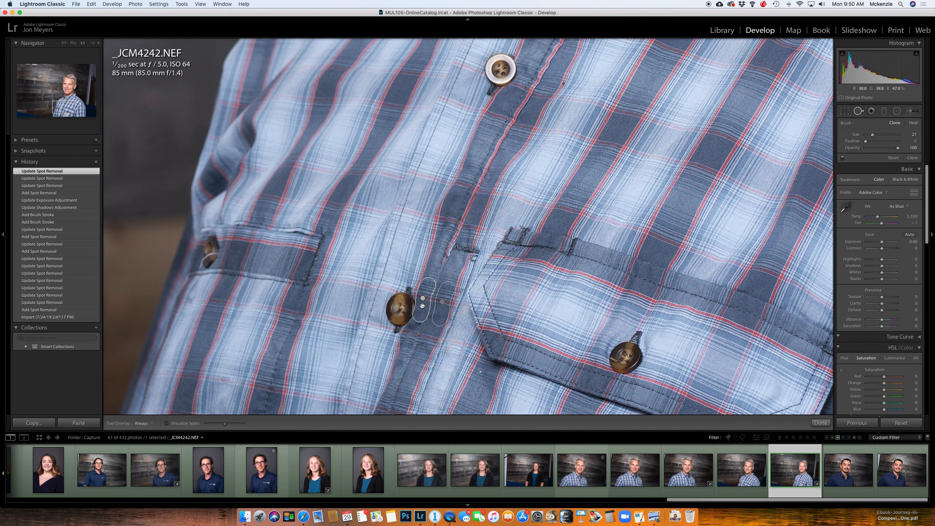
{"action": "key", "text": "q"}
{"action": "left_click", "coordinate": [460, 247]}
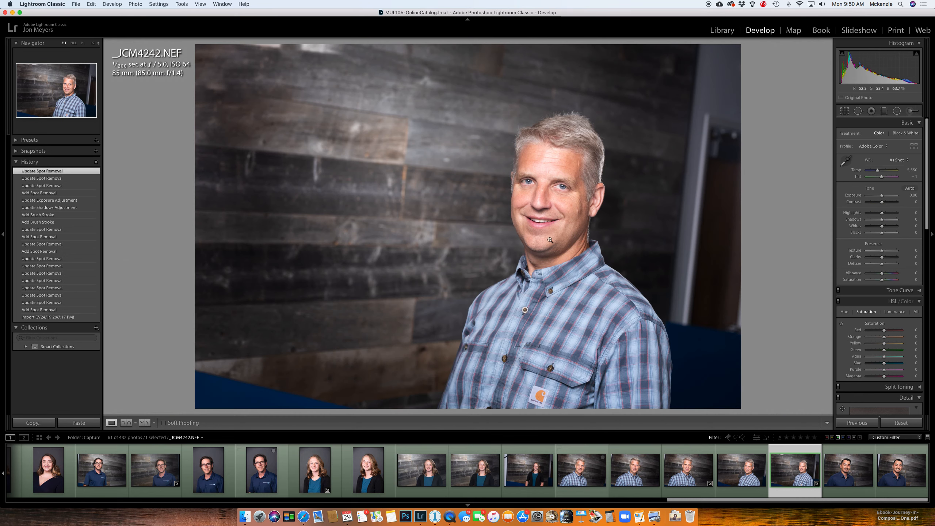
{"action": "left_click", "coordinate": [602, 186]}
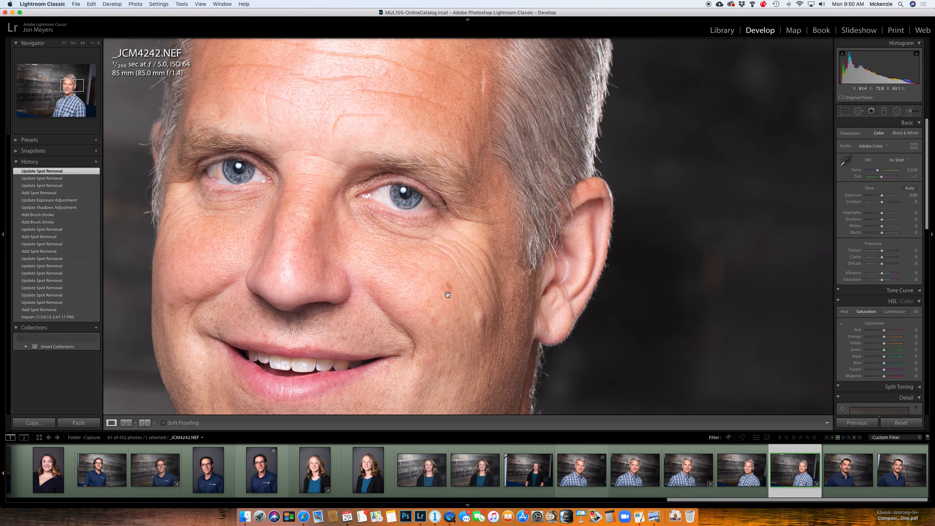
{"action": "key", "text": "q"}
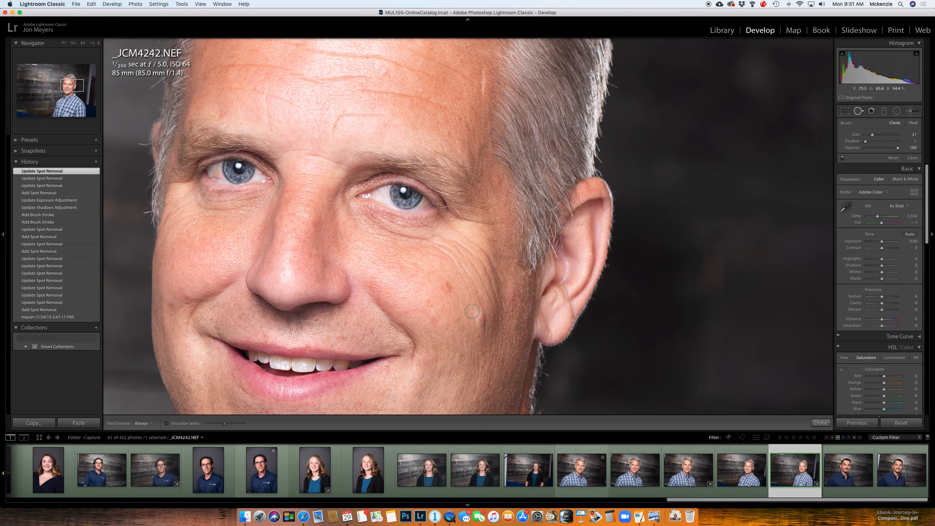
{"action": "left_click_drag", "start_coordinate": [873, 135], "coordinate": [877, 136]}
{"action": "left_click", "coordinate": [913, 123]}
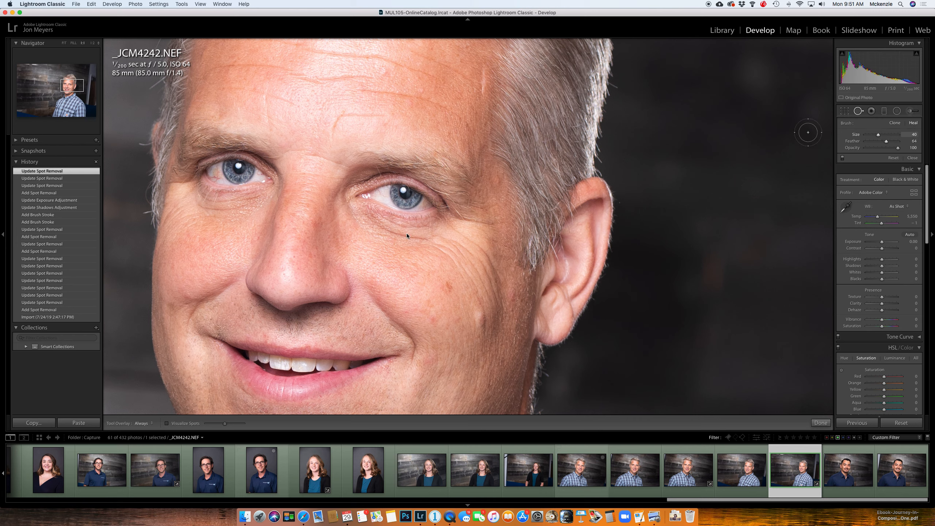
- Heal the small mole on the man's cheek using source skin closer to the nose, and set the spot's opacity to 46
{"action": "left_click", "coordinate": [448, 290]}
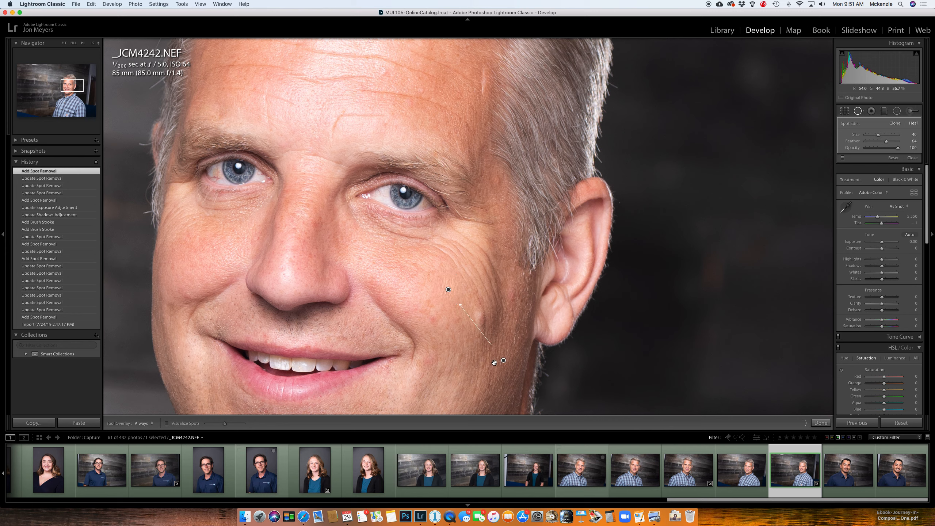
{"action": "mouse_move", "coordinate": [504, 361]}
{"action": "left_mouse_down"}
{"action": "mouse_move", "coordinate": [409, 301]}
{"action": "mouse_move", "coordinate": [419, 273]}
{"action": "left_mouse_up"}
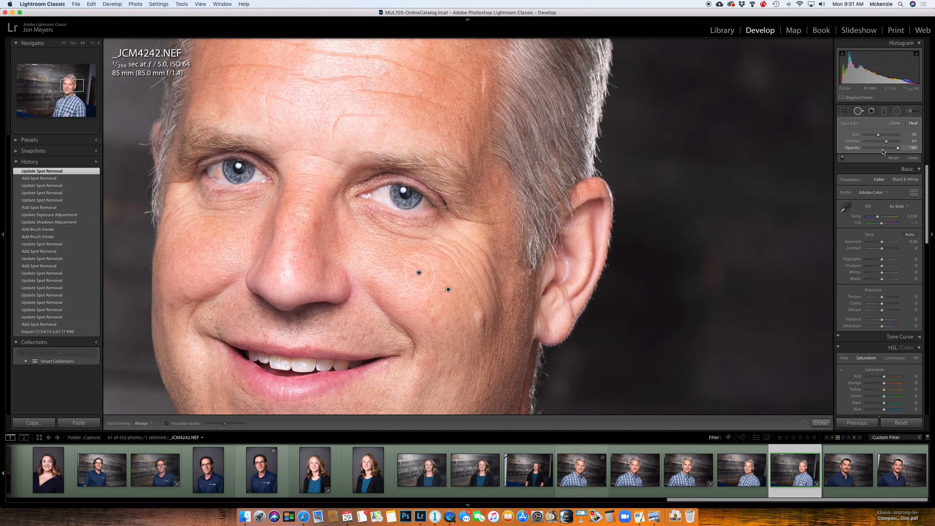
{"action": "left_click_drag", "start_coordinate": [883, 150], "coordinate": [881, 151]}
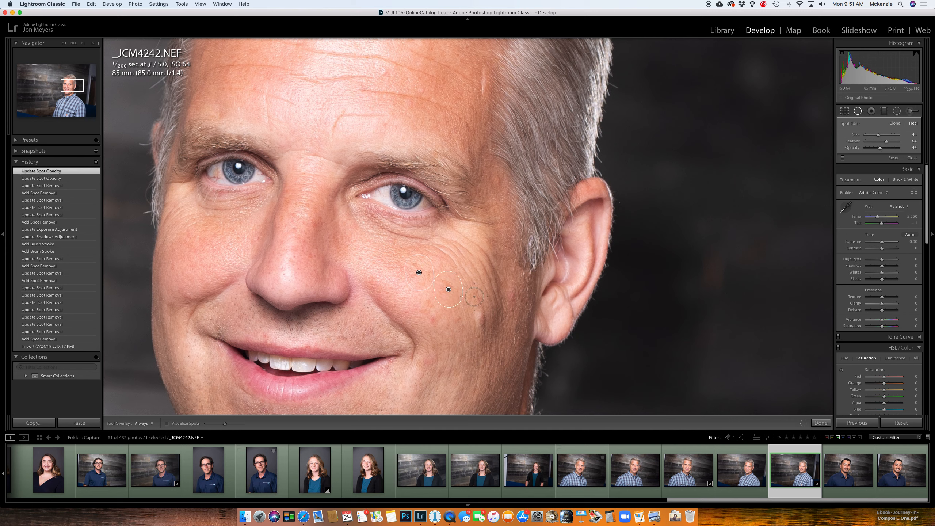
- Heal the cheek crease beside the earlobe using source skin closer to the mouth, and set the spot's opacity to 79
{"action": "mouse_move", "coordinate": [474, 296]}
{"action": "left_mouse_down"}
{"action": "mouse_move", "coordinate": [481, 348]}
{"action": "mouse_move", "coordinate": [482, 323]}
{"action": "left_mouse_up"}
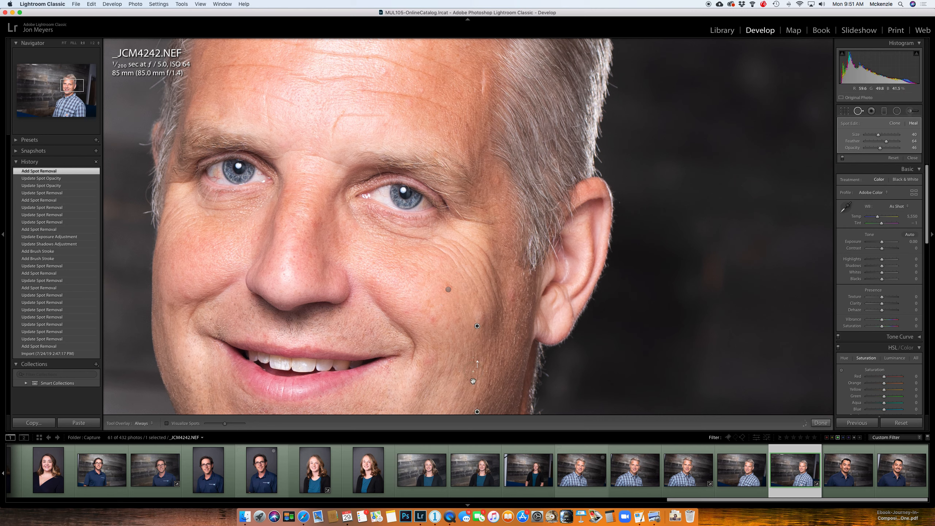
{"action": "left_click_drag", "start_coordinate": [437, 321], "coordinate": [449, 341]}
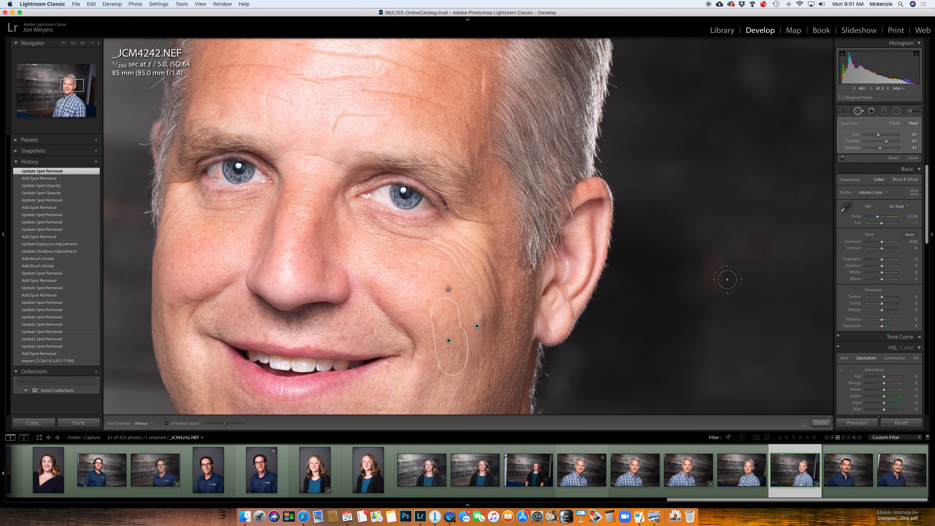
{"action": "left_click", "coordinate": [891, 148]}
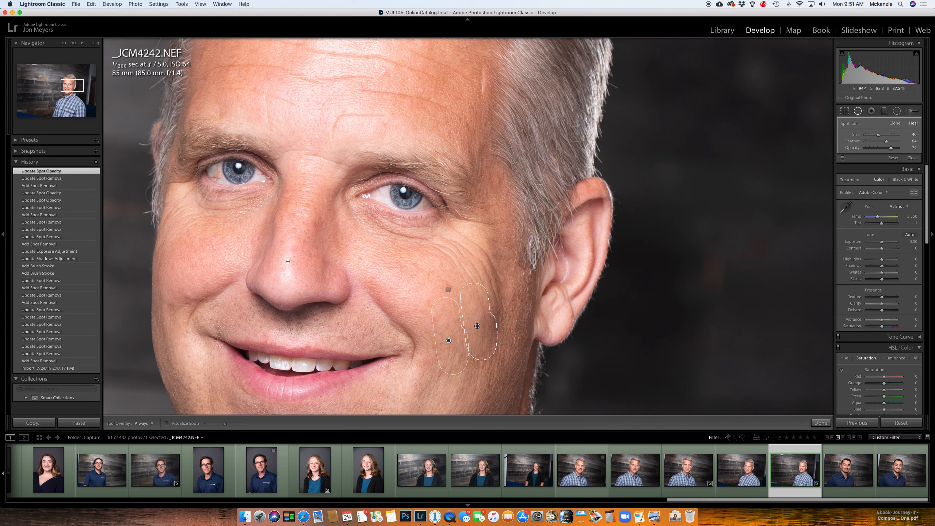
- Heal the shine on the nose using the nose bridge as source, set the spot's opacity to 43, and finish spot removal
{"action": "left_click_drag", "start_coordinate": [289, 250], "coordinate": [286, 280]}
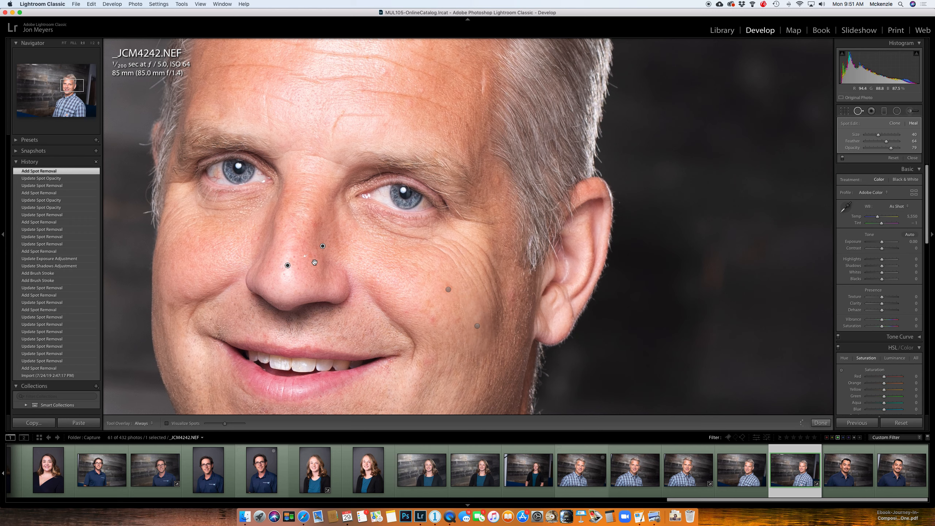
{"action": "left_click_drag", "start_coordinate": [313, 253], "coordinate": [307, 212]}
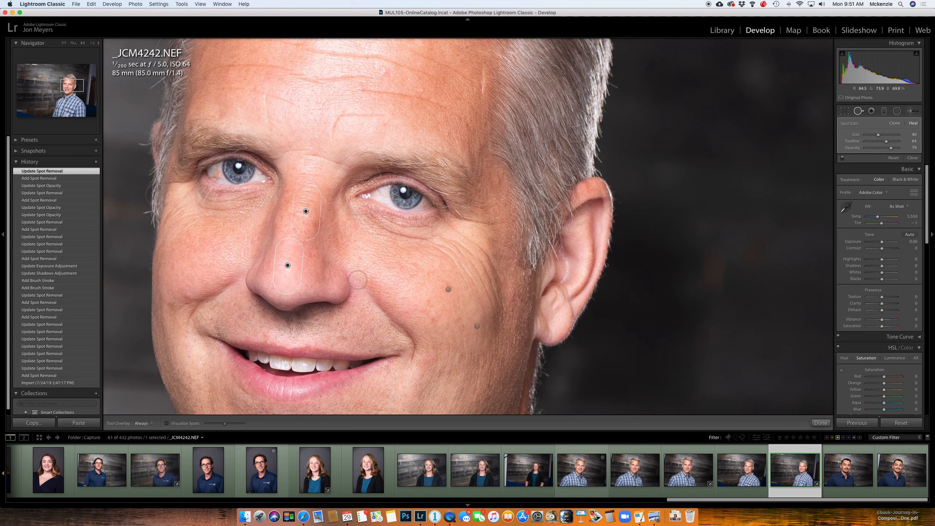
{"action": "left_click_drag", "start_coordinate": [883, 150], "coordinate": [878, 151]}
{"action": "left_click_drag", "start_coordinate": [343, 64], "coordinate": [339, 219]}
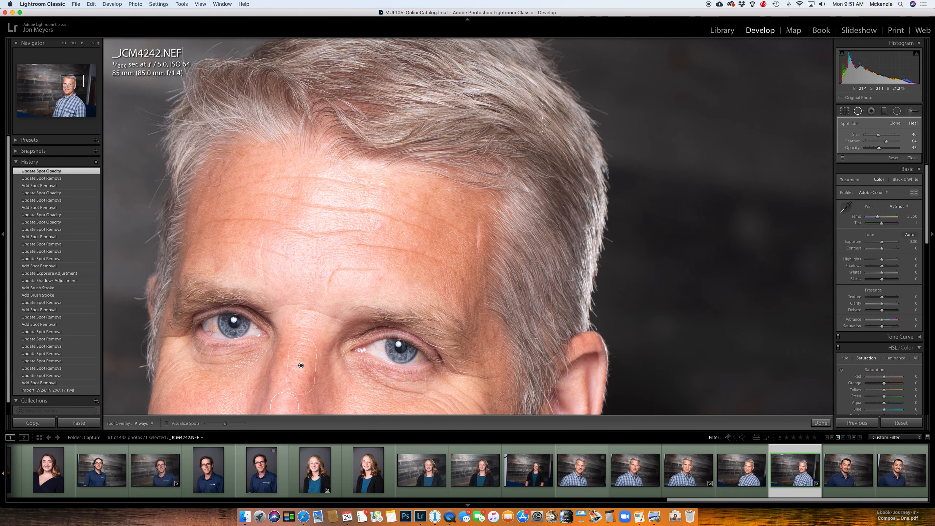
{"action": "left_click", "coordinate": [298, 193]}
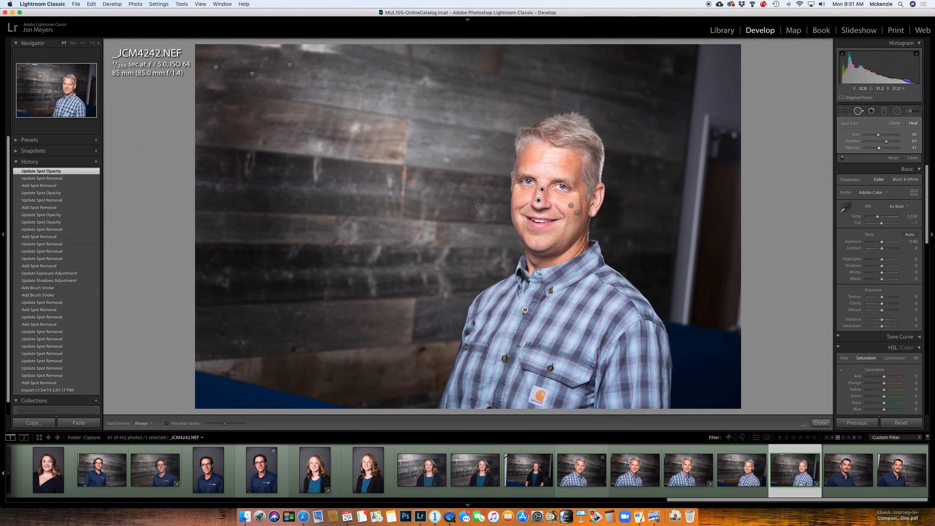
{"action": "key", "text": "q"}
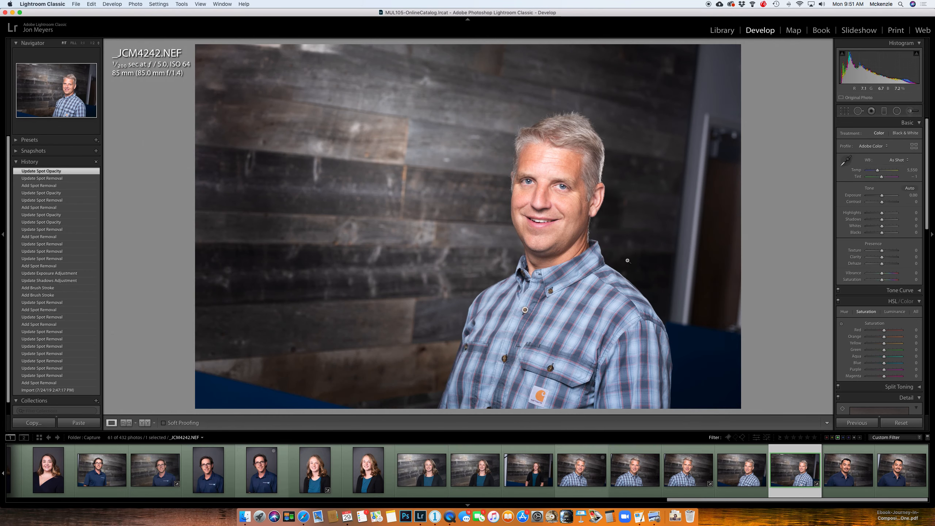
- Crop the photo to cut off the door frame behind the man and trim narrow strips from the top and bottom edges
{"action": "key", "text": "r"}
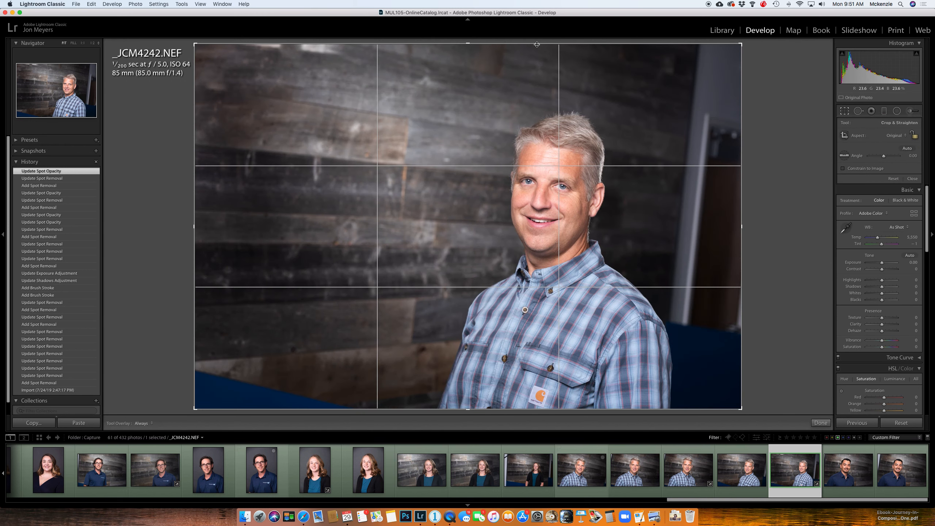
{"action": "left_click_drag", "start_coordinate": [536, 43], "coordinate": [535, 53]}
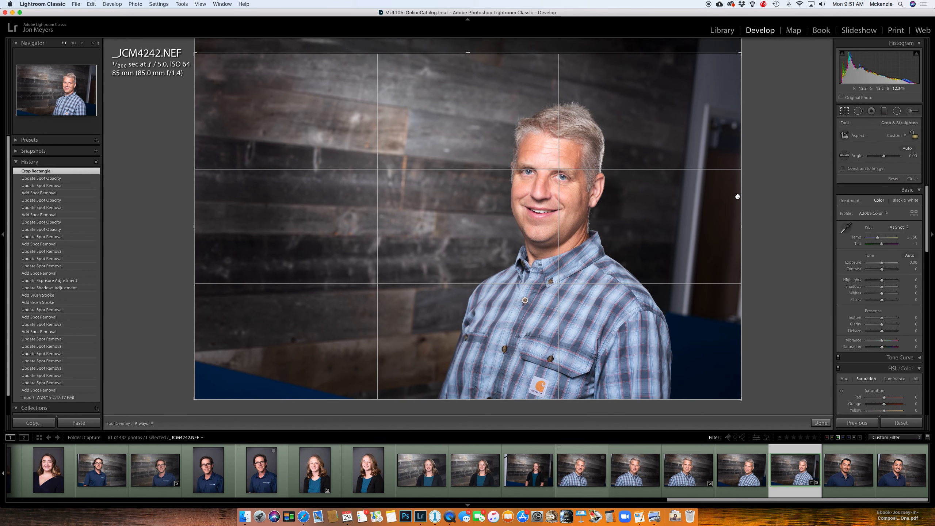
{"action": "left_click_drag", "start_coordinate": [741, 195], "coordinate": [676, 197]}
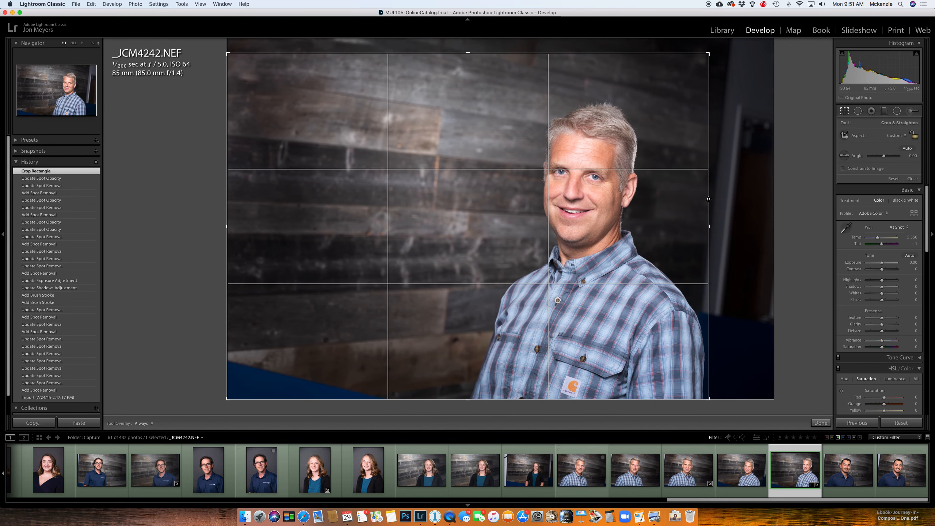
{"action": "left_click_drag", "start_coordinate": [708, 399], "coordinate": [708, 387]}
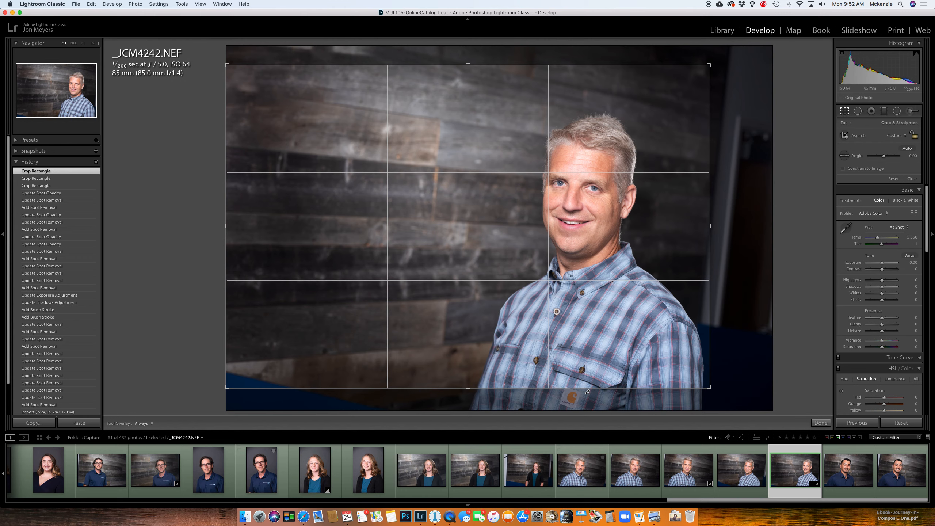
{"action": "left_click_drag", "start_coordinate": [572, 392], "coordinate": [552, 399]}
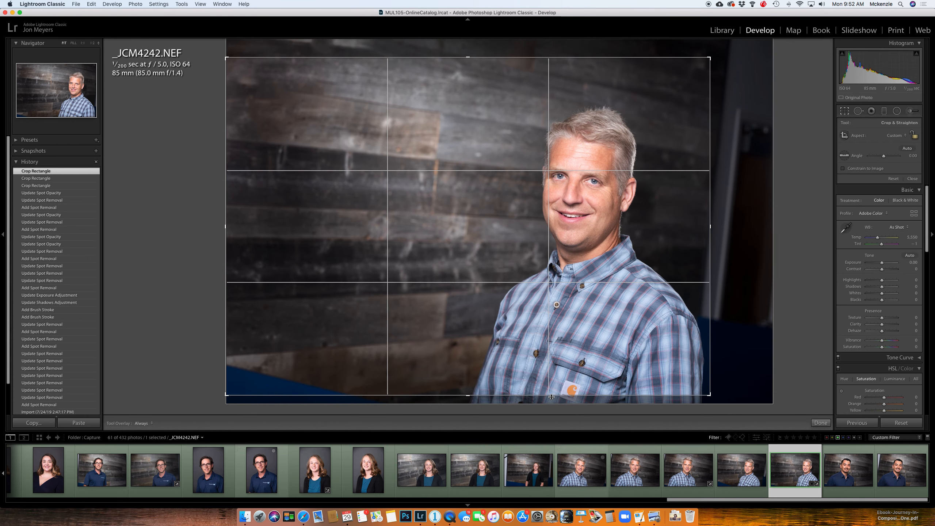
{"action": "left_click_drag", "start_coordinate": [469, 57], "coordinate": [464, 59]}
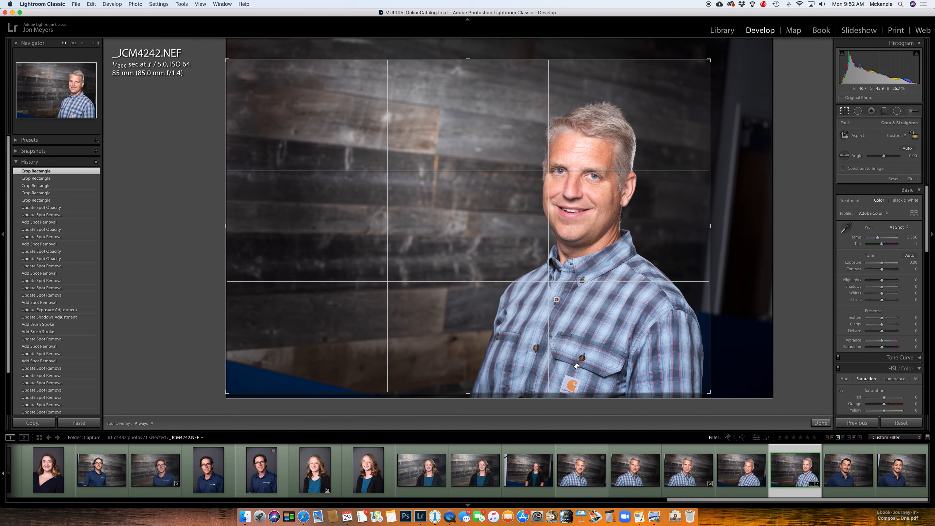
{"action": "key", "text": "Return"}
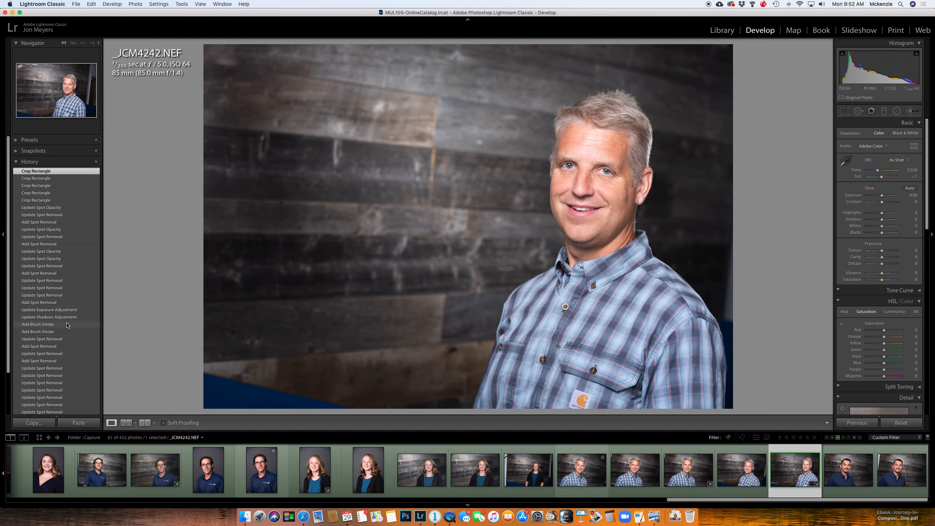
- Compare the originally imported photo with the cropped version through the edit history, ending on the latest crop state
{"action": "scroll", "coordinate": [66, 384], "scroll_direction": "down", "scroll_amount": 3}
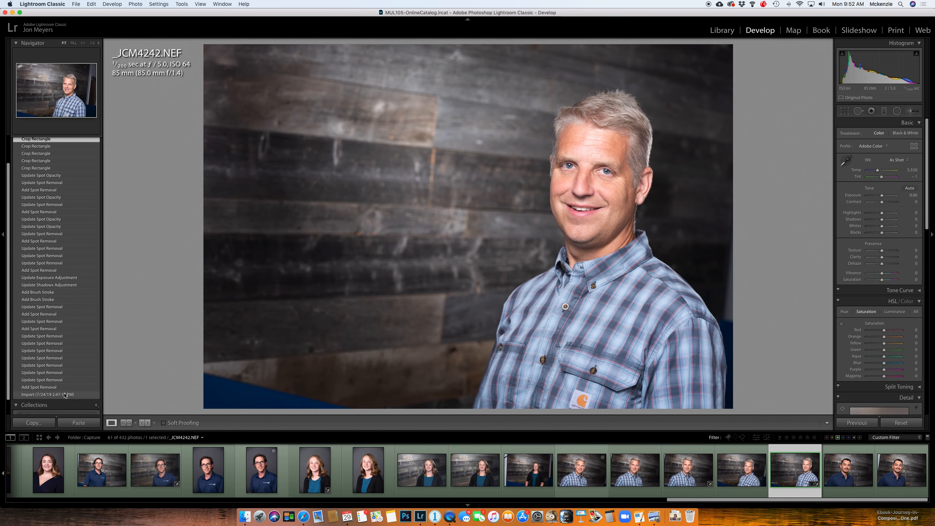
{"action": "left_click", "coordinate": [64, 395]}
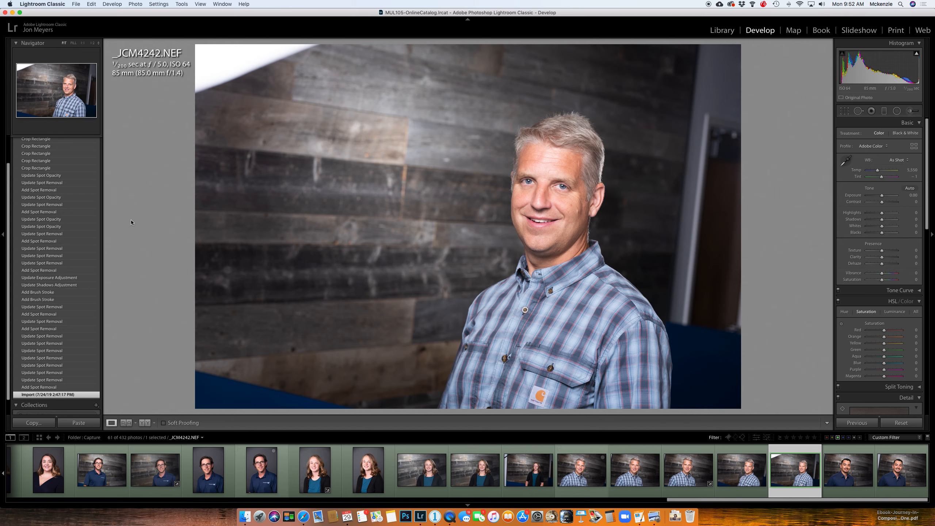
{"action": "scroll", "coordinate": [55, 150], "scroll_direction": "up", "scroll_amount": 3}
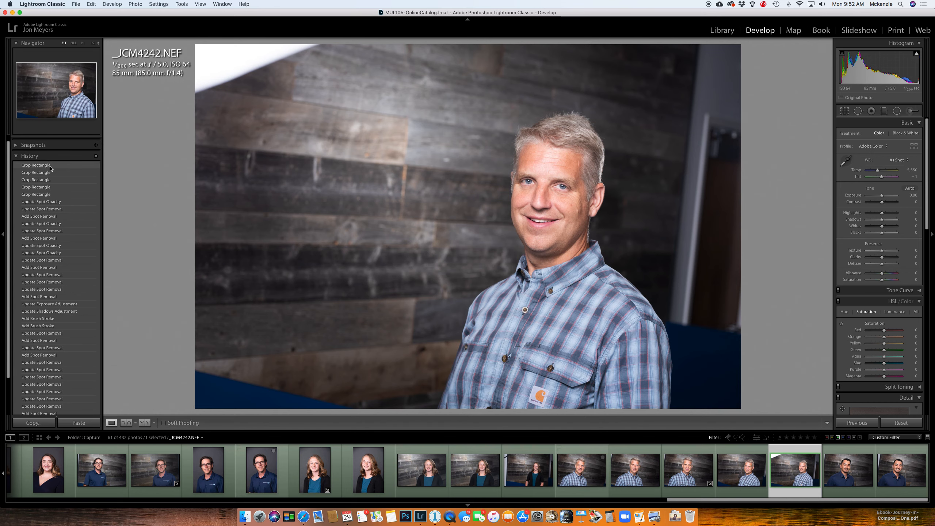
{"action": "left_click", "coordinate": [50, 165]}
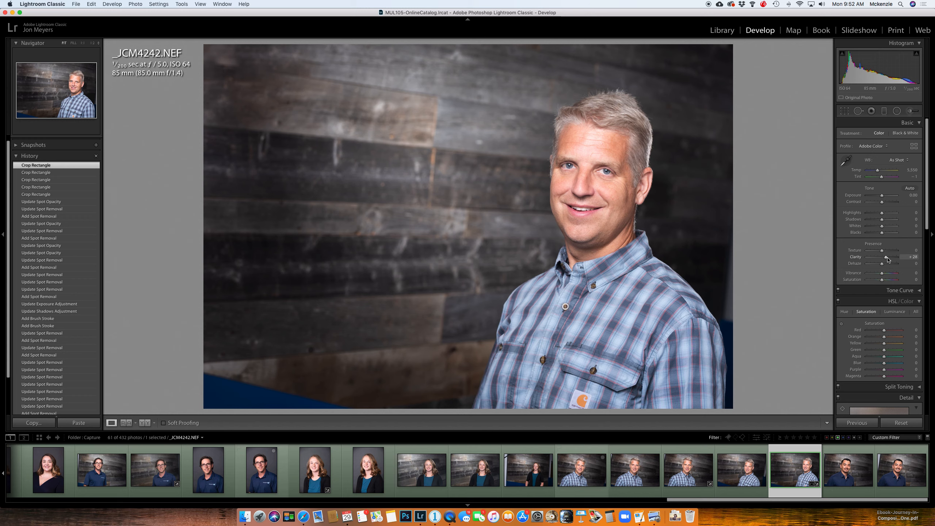
- Refine the whole photo with Clarity +29, increased Vibrance and a Post-Crop Vignetting Amount of -5
{"action": "left_click_drag", "start_coordinate": [887, 260], "coordinate": [888, 259]}
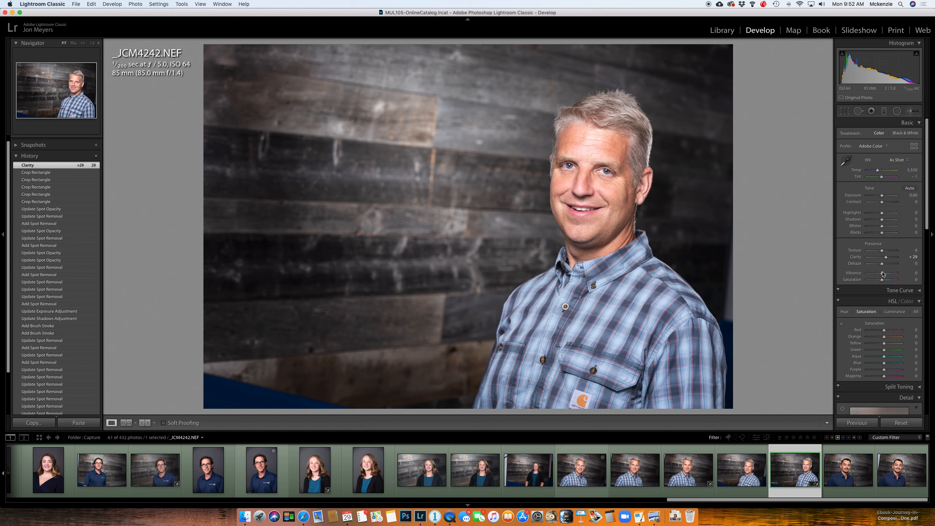
{"action": "left_click_drag", "start_coordinate": [886, 274], "coordinate": [886, 274]}
{"action": "left_click_drag", "start_coordinate": [926, 227], "coordinate": [926, 445]}
{"action": "left_click_drag", "start_coordinate": [882, 238], "coordinate": [881, 239]}
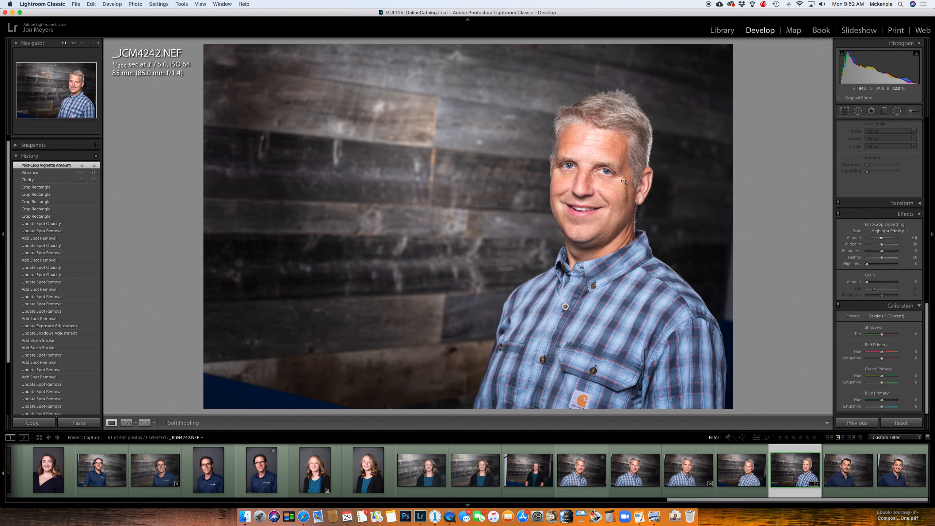
- Paint a new Dodge (Lighten) Adjustment Brush over the wood background and set its Exposure to 0.70
{"action": "left_click", "coordinate": [910, 110]}
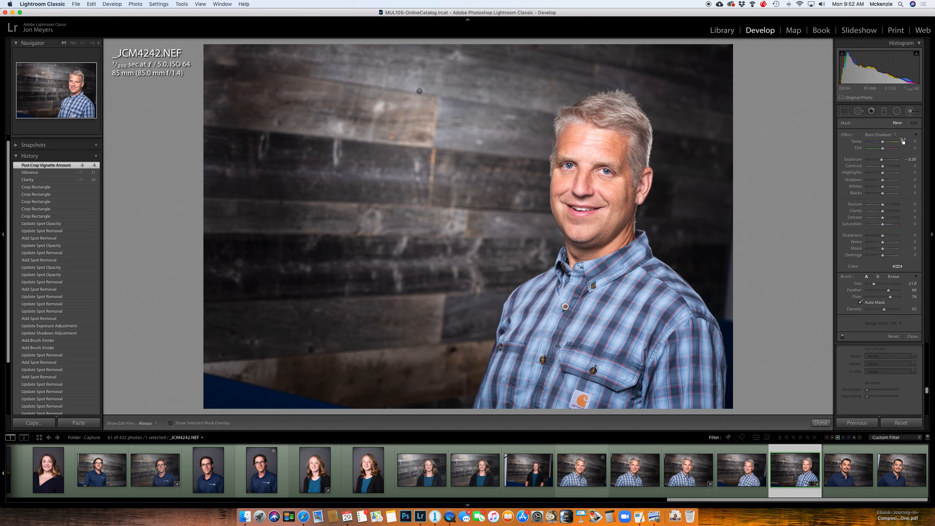
{"action": "left_click", "coordinate": [889, 135]}
{"action": "left_click", "coordinate": [889, 141]}
{"action": "key", "text": "h"}
{"action": "key", "text": "h"}
{"action": "left_click_drag", "start_coordinate": [474, 64], "coordinate": [482, 65]}
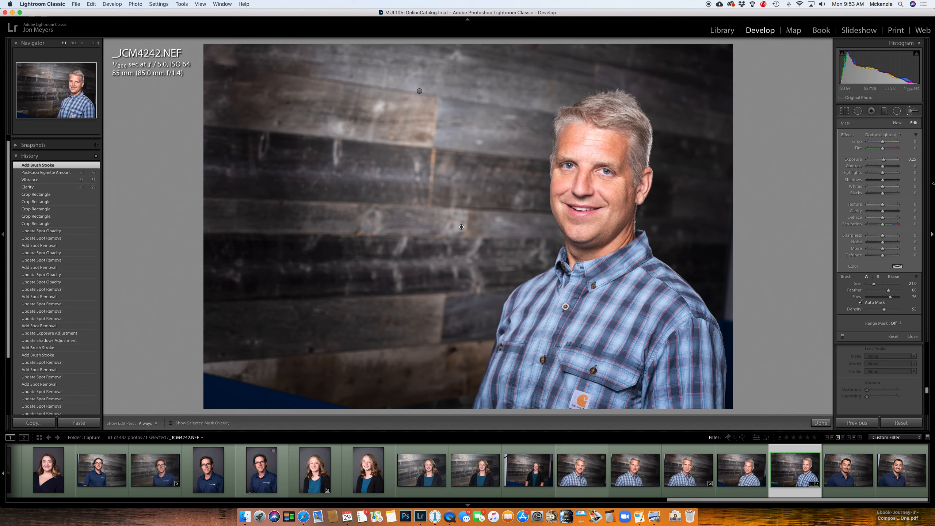
{"action": "left_click_drag", "start_coordinate": [885, 162], "coordinate": [887, 161]}
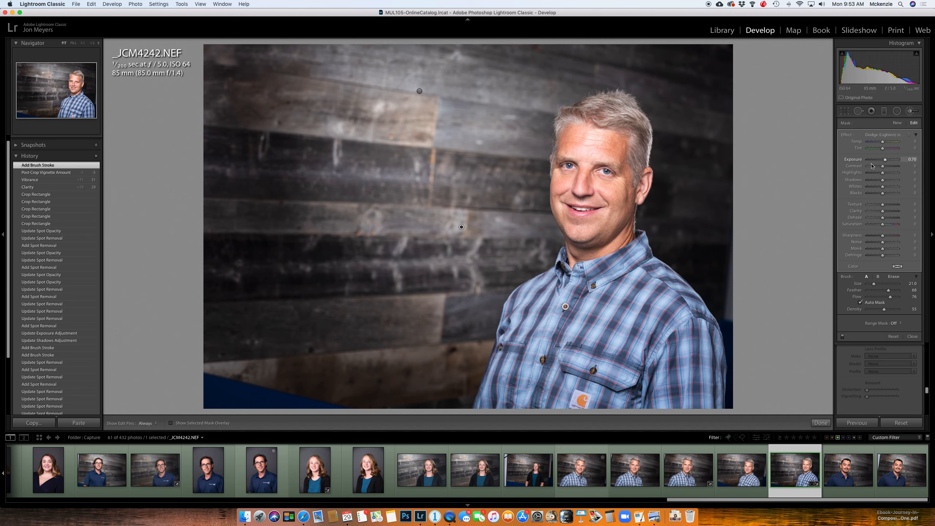
- Extend the lightening brush over the dark wall behind the man's head and shoulder and set its Shadows to 31
{"action": "key", "text": "h"}
{"action": "mouse_move", "coordinate": [636, 71]}
{"action": "left_mouse_down"}
{"action": "mouse_move", "coordinate": [677, 262]}
{"action": "mouse_move", "coordinate": [674, 144]}
{"action": "mouse_move", "coordinate": [722, 242]}
{"action": "left_mouse_up"}
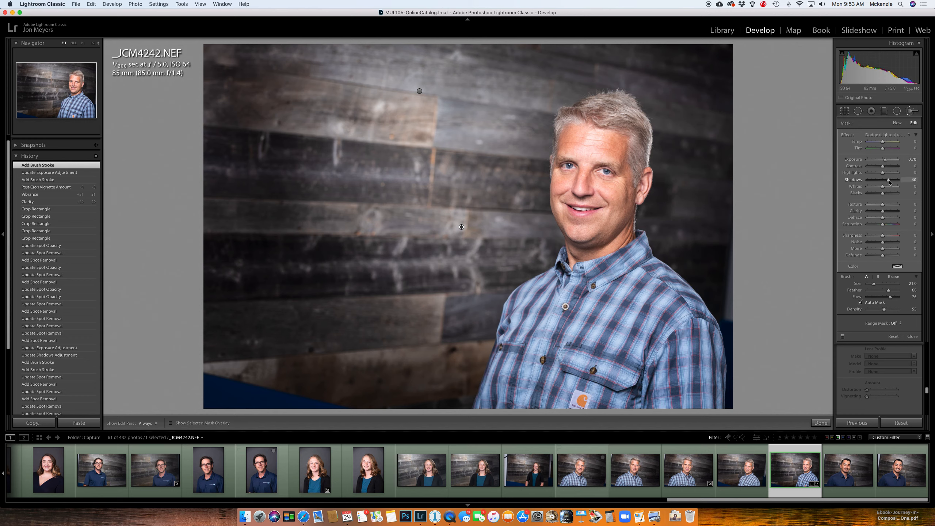
{"action": "left_click_drag", "start_coordinate": [890, 183], "coordinate": [889, 182]}
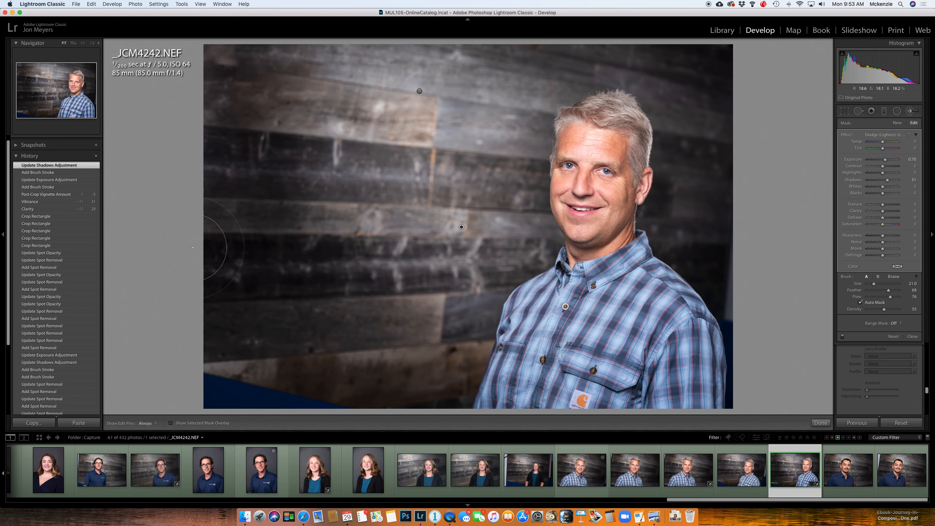
- Compare the import state with the fully retouched photo through the edit history, ending on the last Shadows adjustment
{"action": "scroll", "coordinate": [71, 390], "scroll_direction": "down", "scroll_amount": 5}
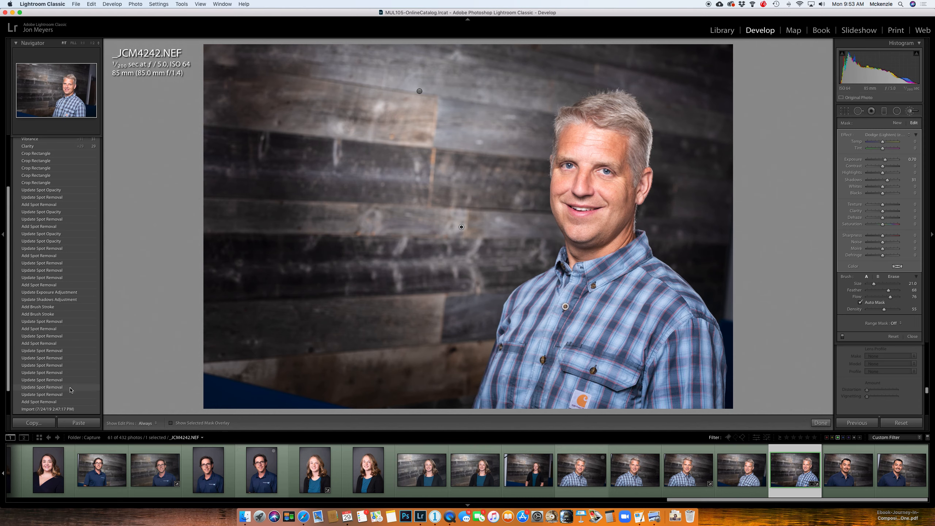
{"action": "left_click", "coordinate": [72, 385]}
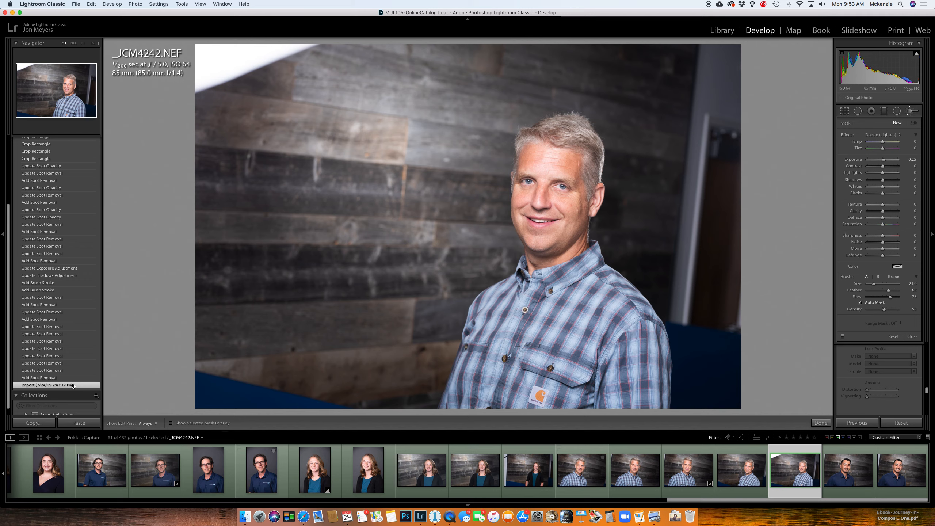
{"action": "scroll", "coordinate": [85, 199], "scroll_direction": "up", "scroll_amount": 5}
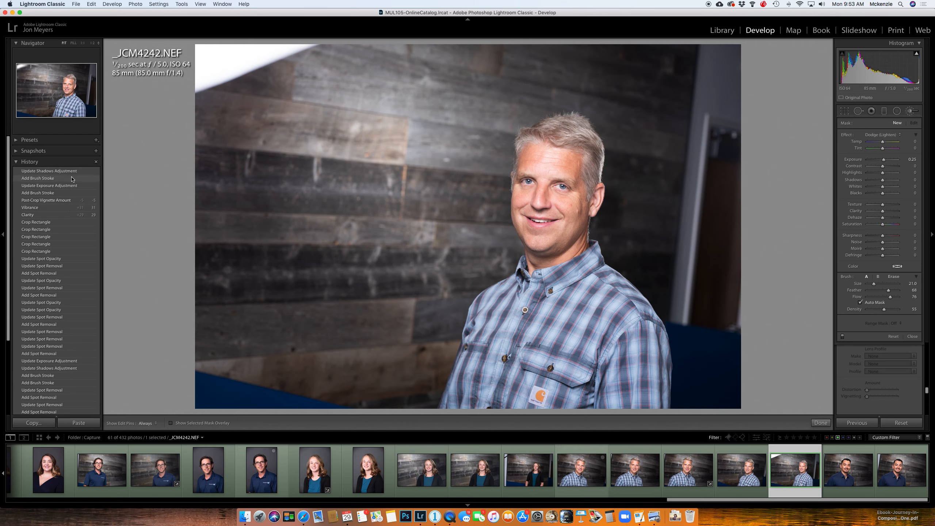
{"action": "left_click", "coordinate": [72, 171]}
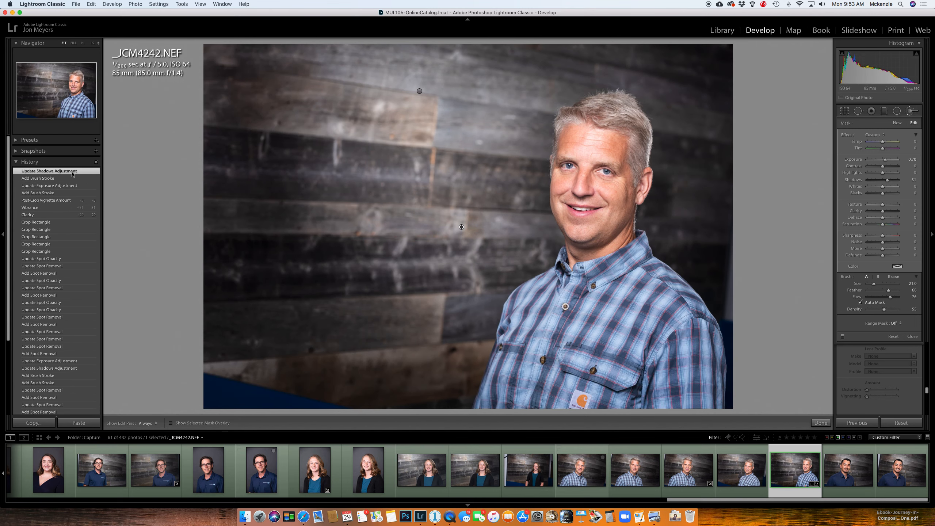
{"action": "left_click", "coordinate": [450, 518]}
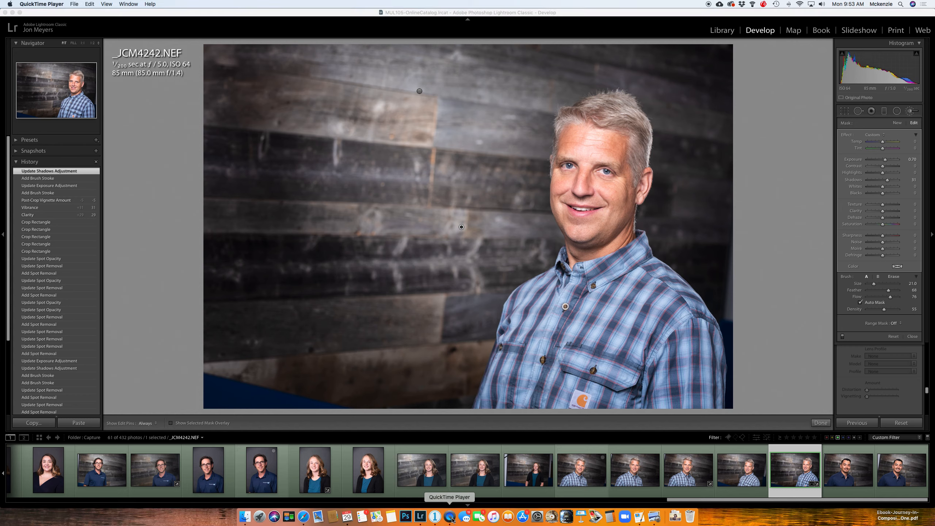